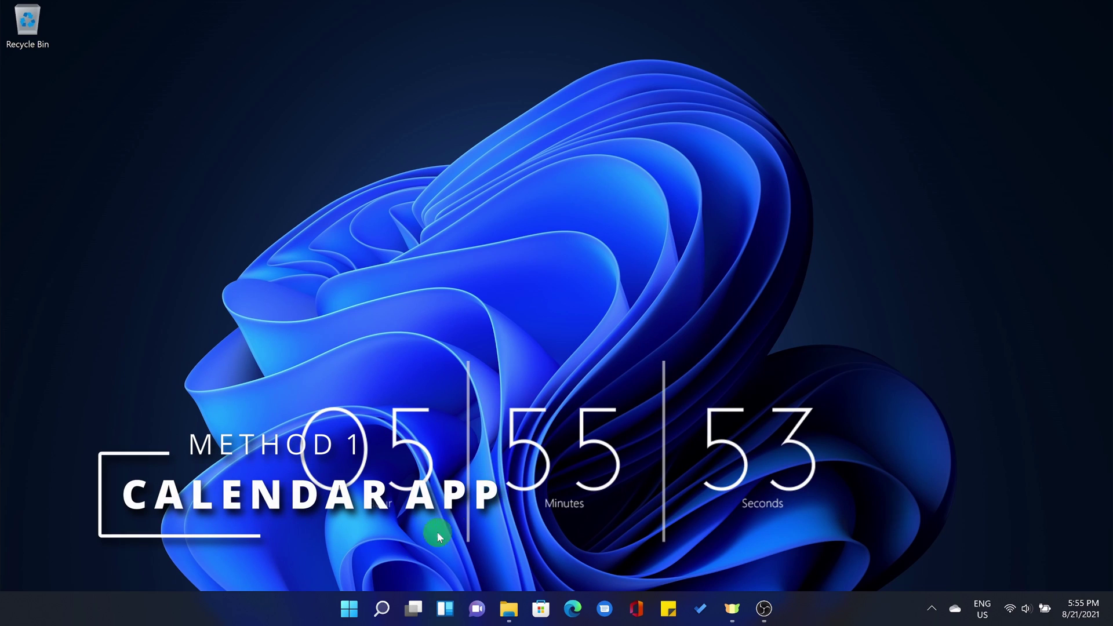
# Launch the pinned Calendar app from the Start menu, opening on August 2021.
pyautogui.click(345, 606)
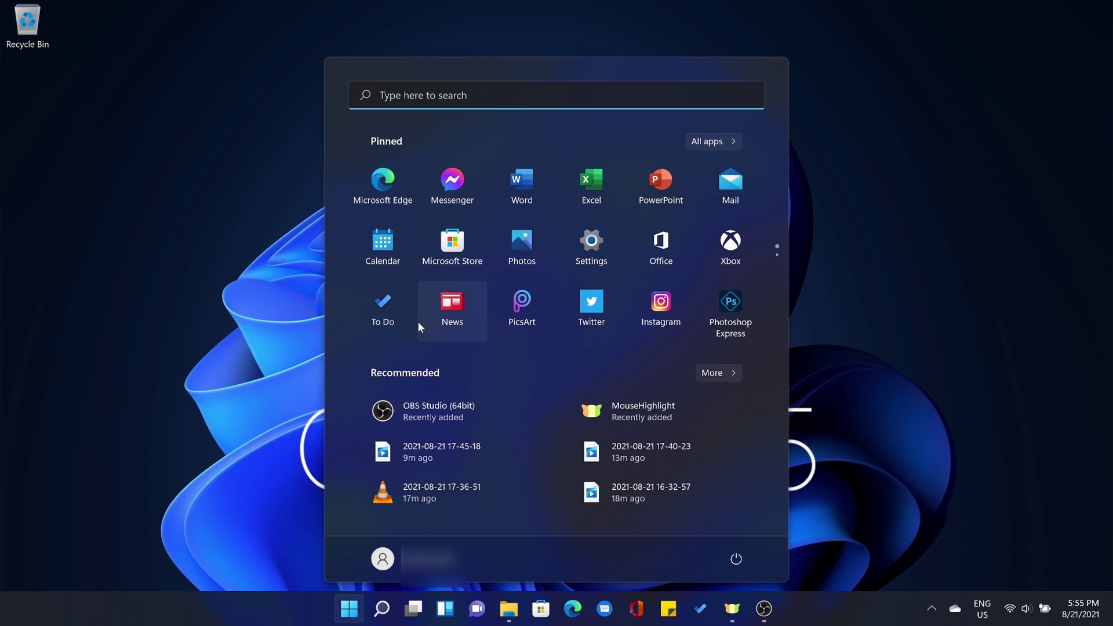
pyautogui.click(390, 260)
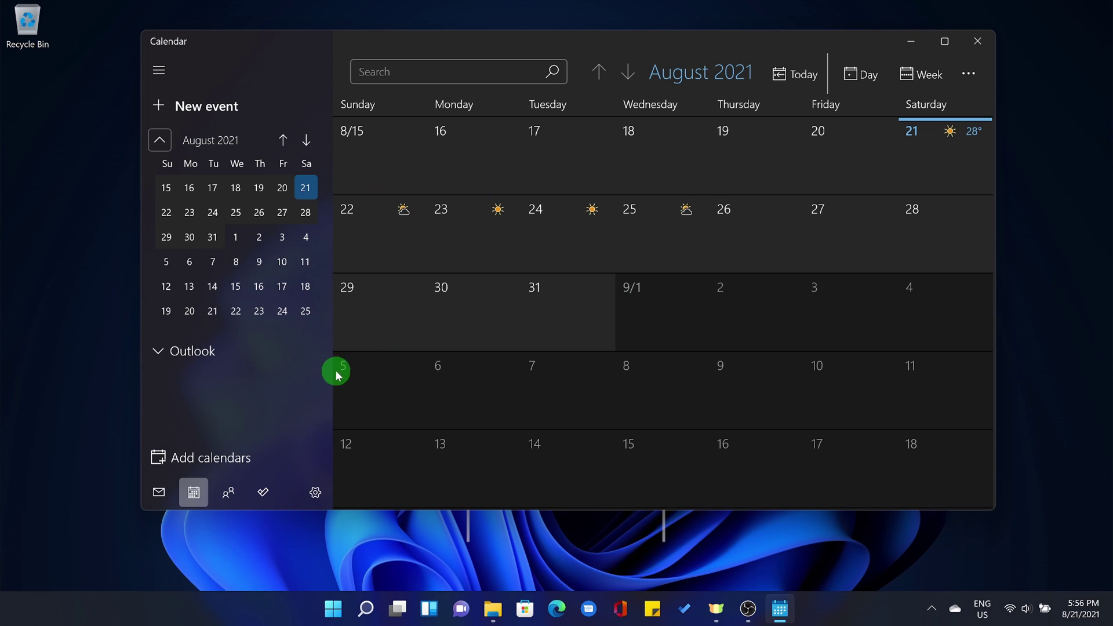
# Enable Hijri as the alternate calendar in Calendar Settings, then close the settings panel.
pyautogui.click(314, 497)
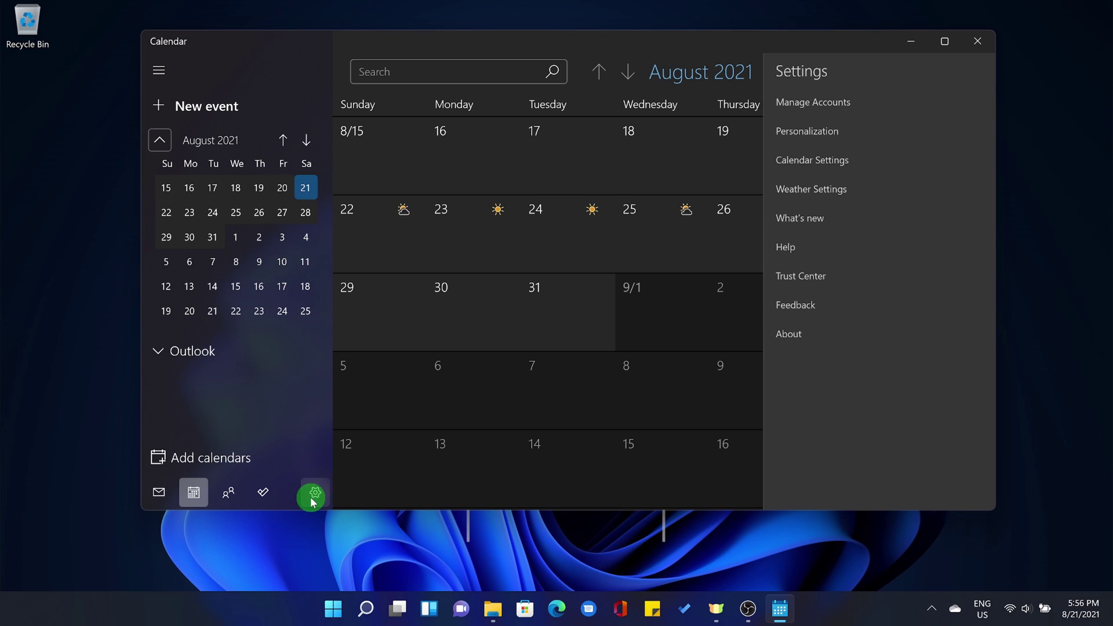
pyautogui.click(817, 159)
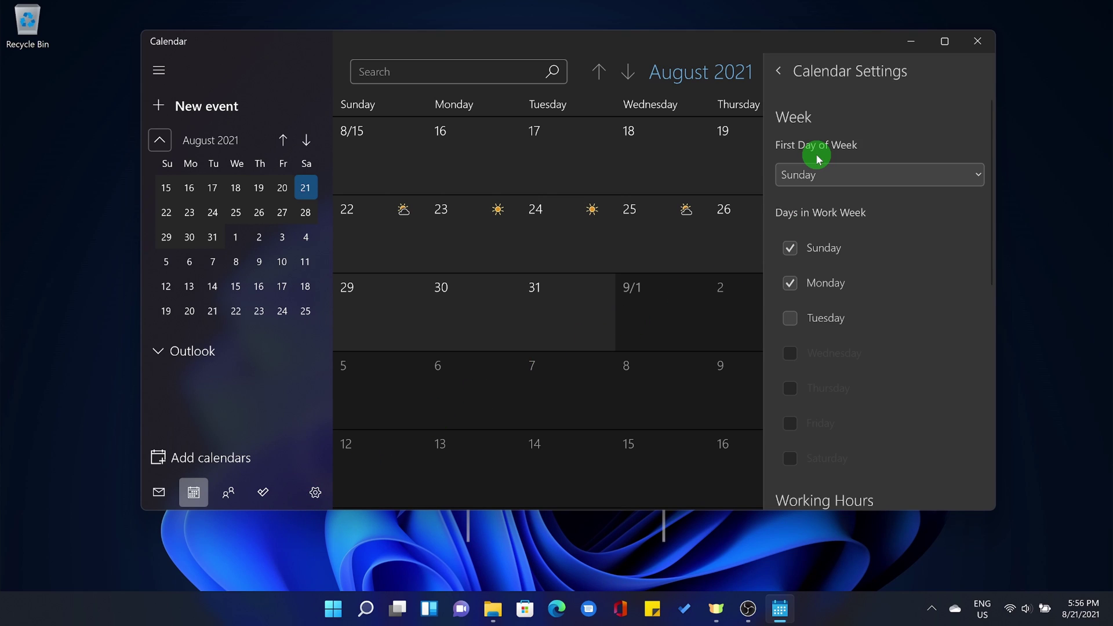
pyautogui.scroll(-2, 876, 259)
pyautogui.scroll(-3, 876, 258)
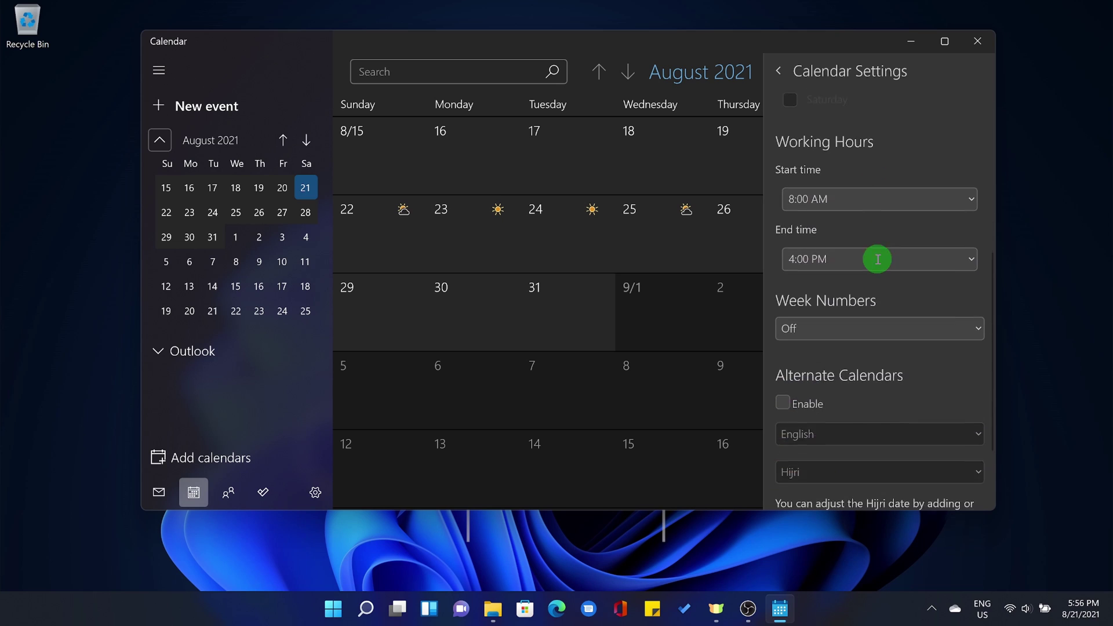
pyautogui.scroll(-5, 877, 259)
pyautogui.scroll(1, 874, 256)
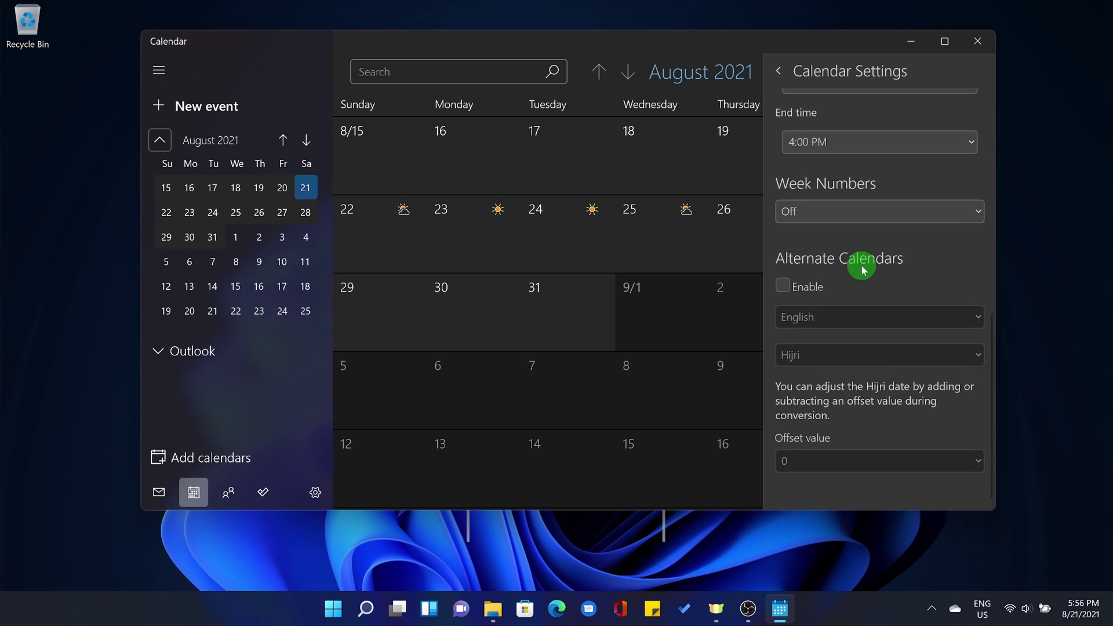
pyautogui.click(811, 286)
pyautogui.click(814, 355)
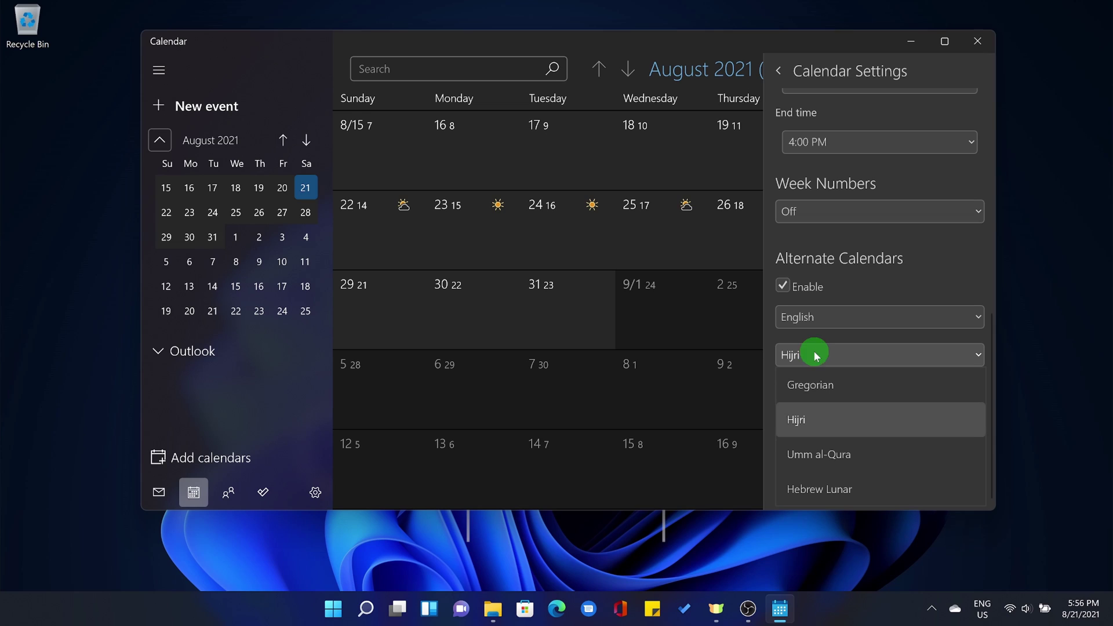
pyautogui.click(818, 422)
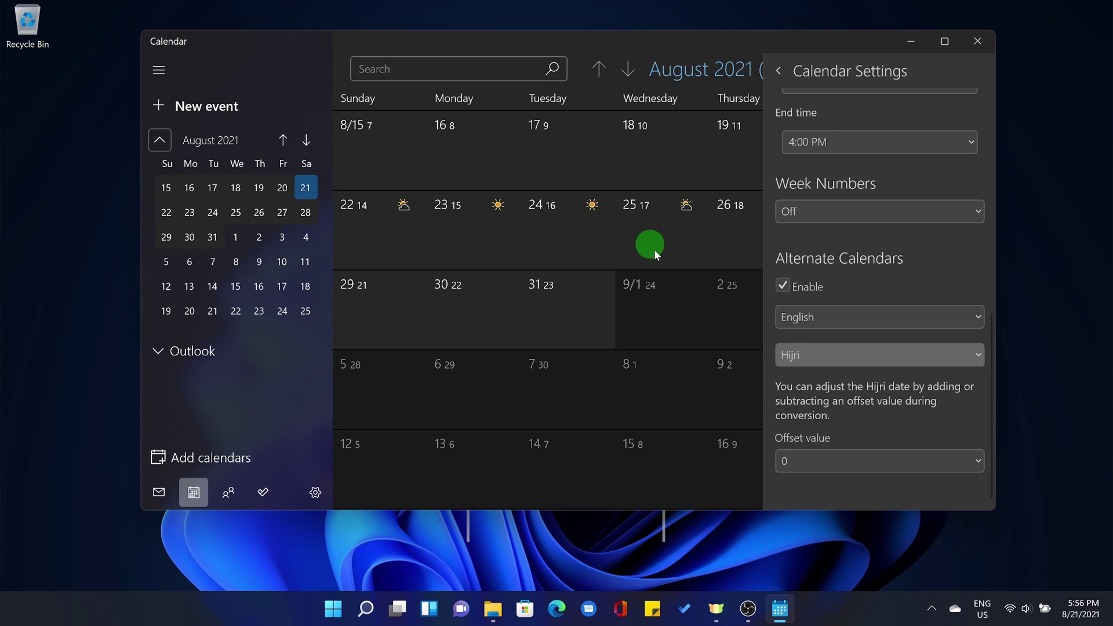
pyautogui.click(641, 232)
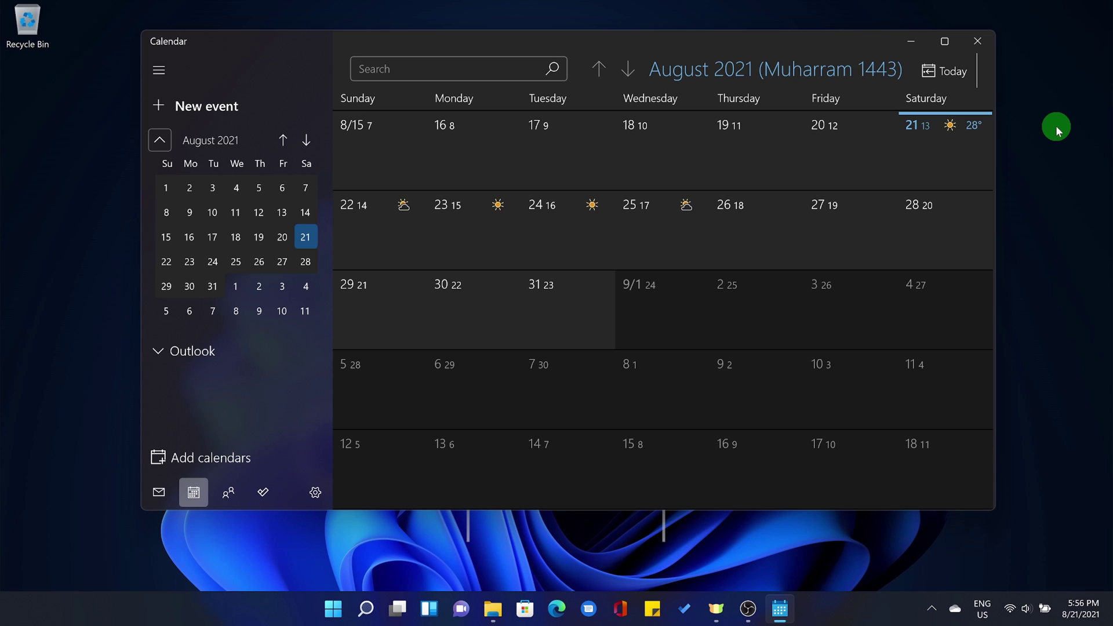
pyautogui.scroll(-2, 786, 239)
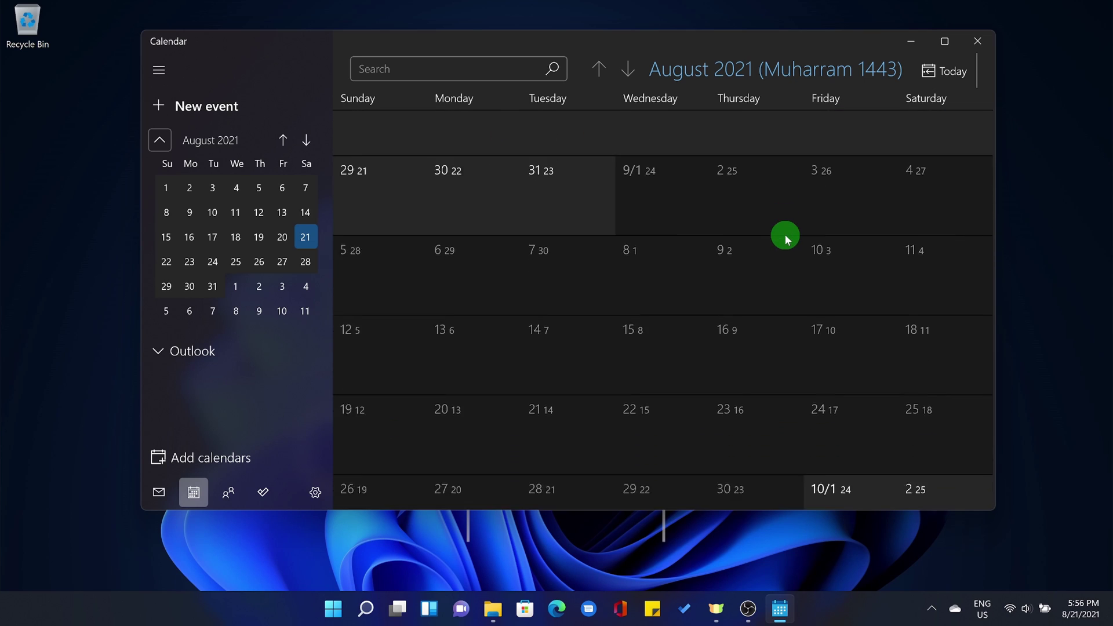
pyautogui.scroll(-2, 787, 238)
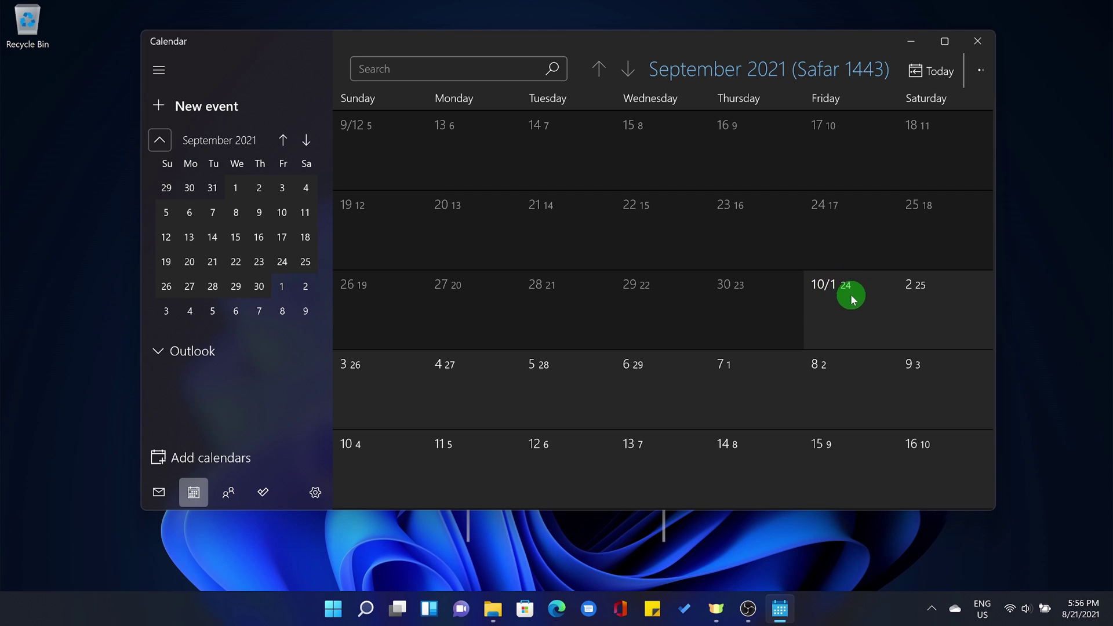
pyautogui.scroll(2, 862, 252)
pyautogui.scroll(1, 862, 251)
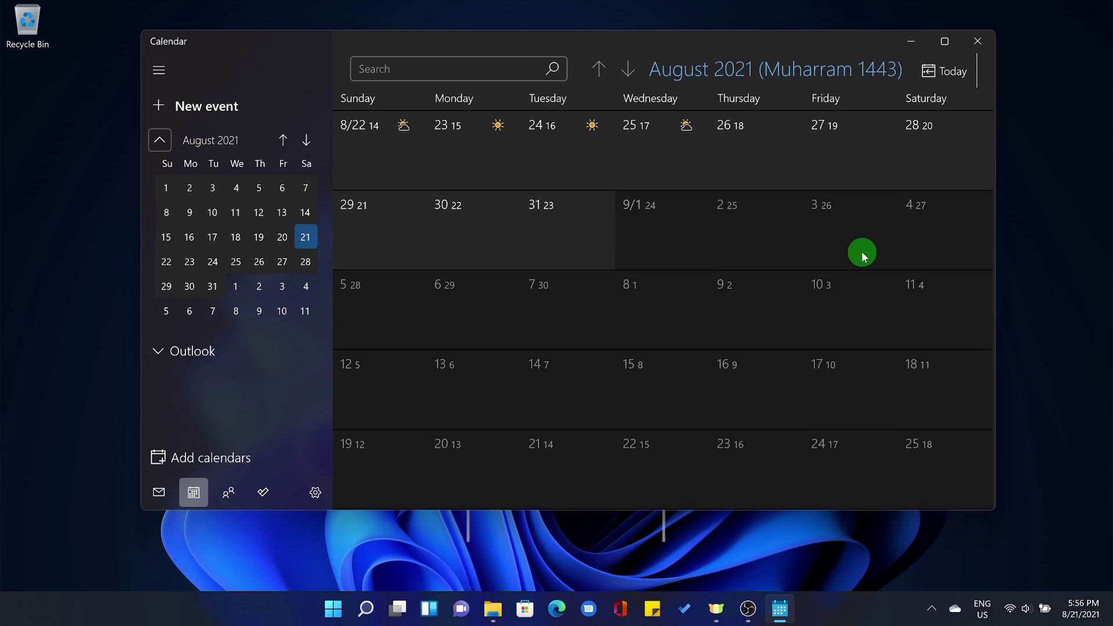
pyautogui.scroll(2, 861, 252)
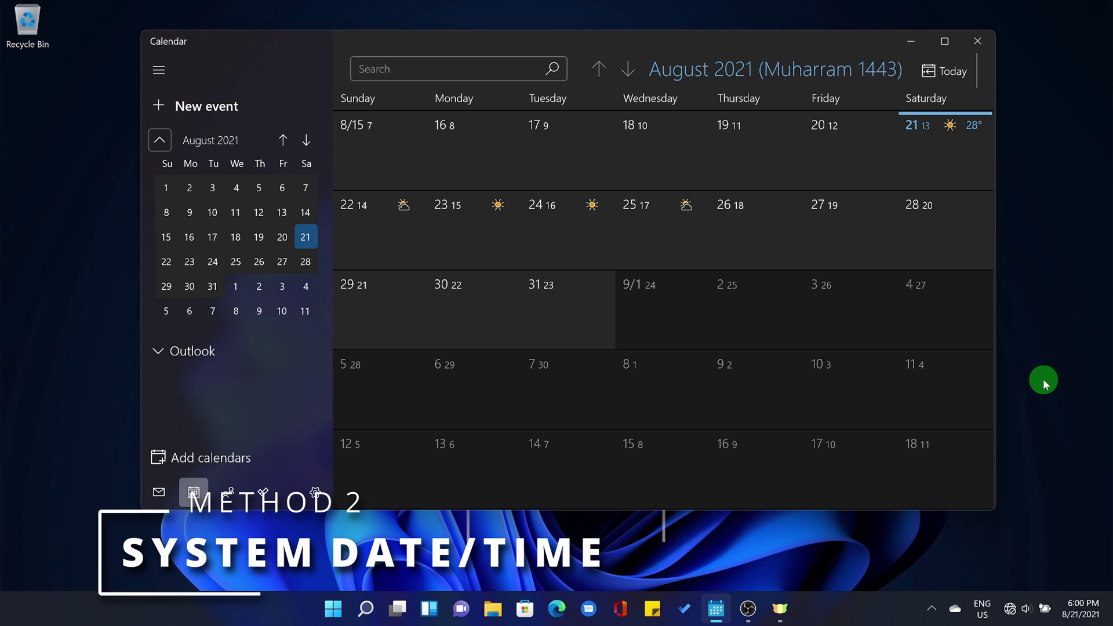
# Open the taskbar date flyout showing Saturday, August 21, 2021.
pyautogui.click(1081, 609)
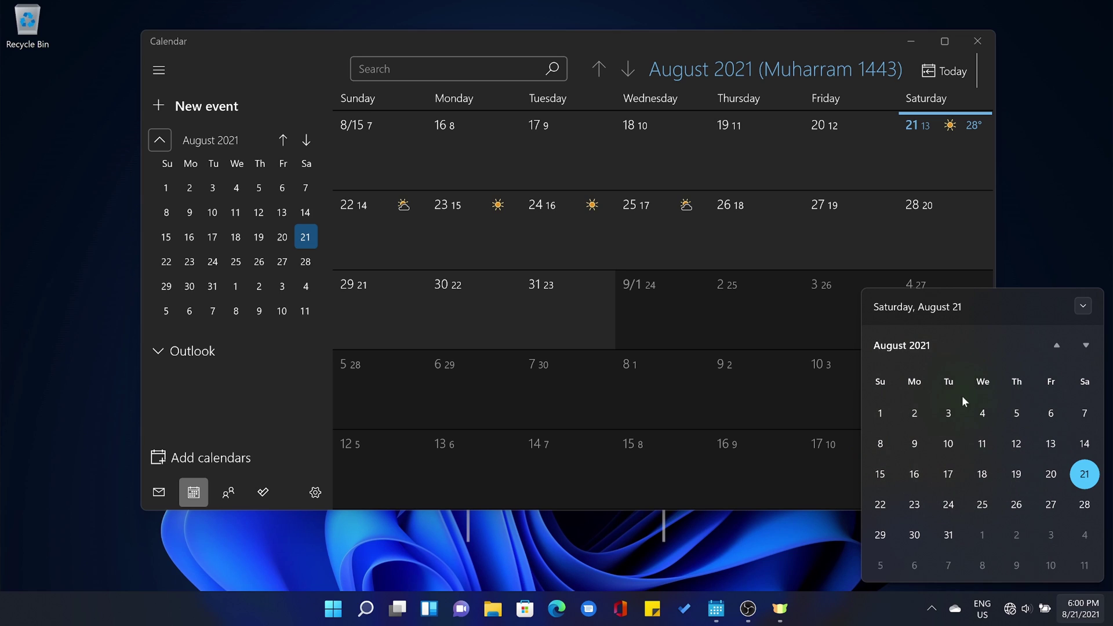
# Open Date & time settings from the taskbar clock's right-click menu.
pyautogui.click(1076, 614)
pyautogui.rightClick(1075, 614)
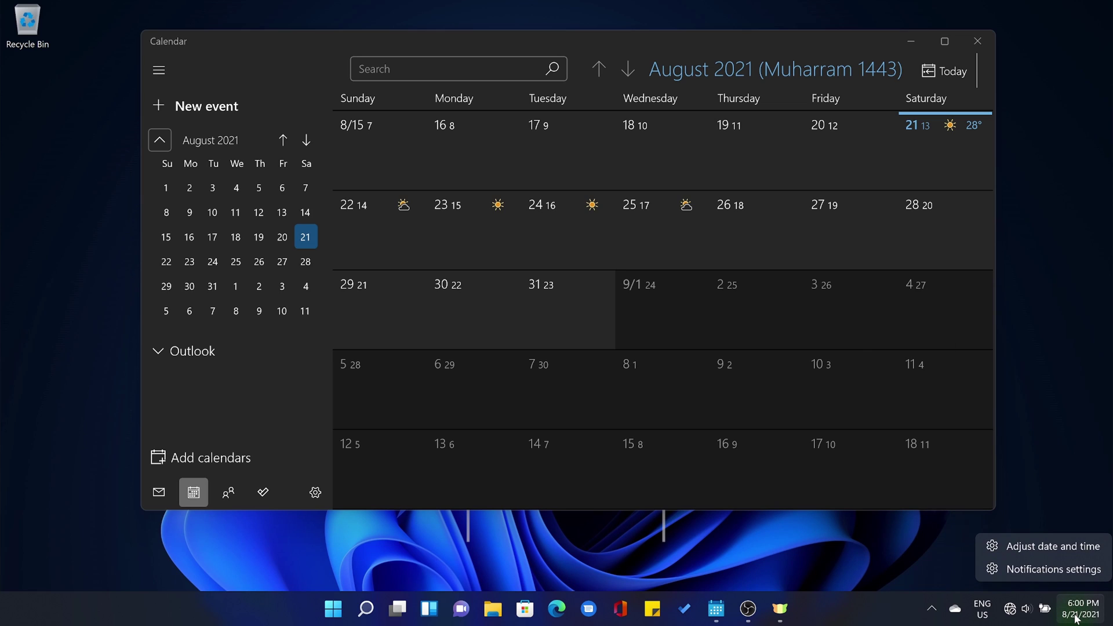
pyautogui.click(1031, 545)
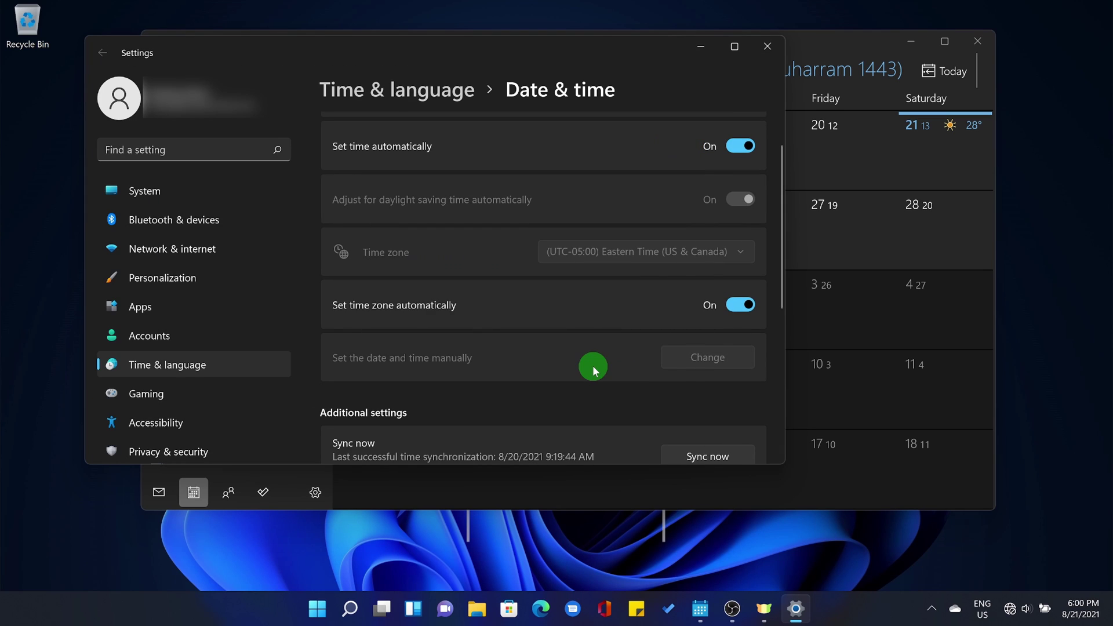
pyautogui.scroll(-3, 522, 313)
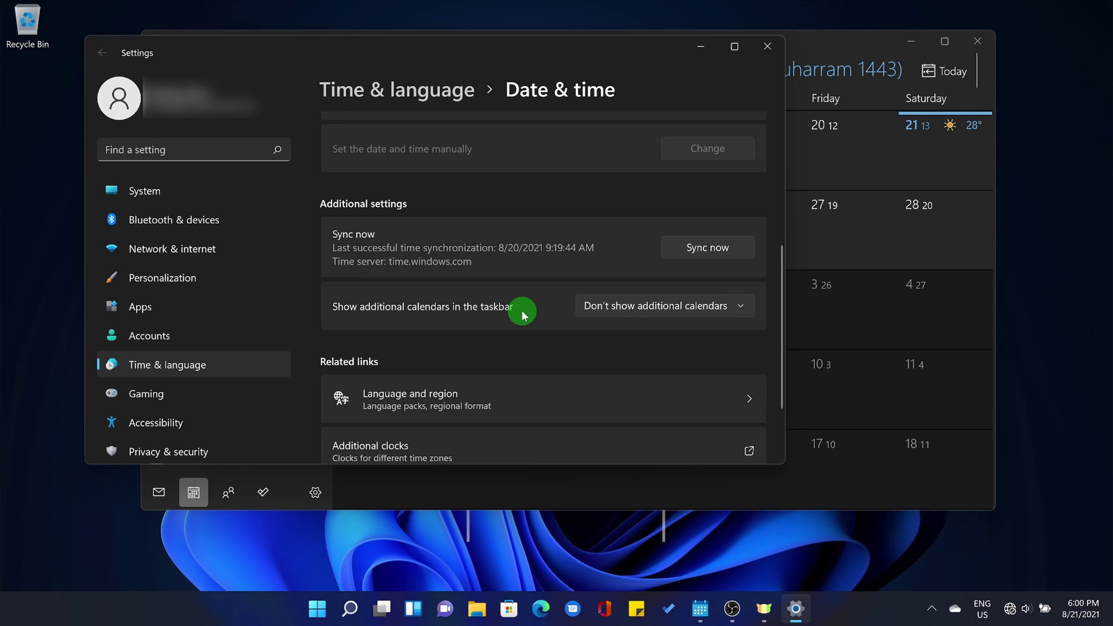
pyautogui.scroll(-2, 522, 313)
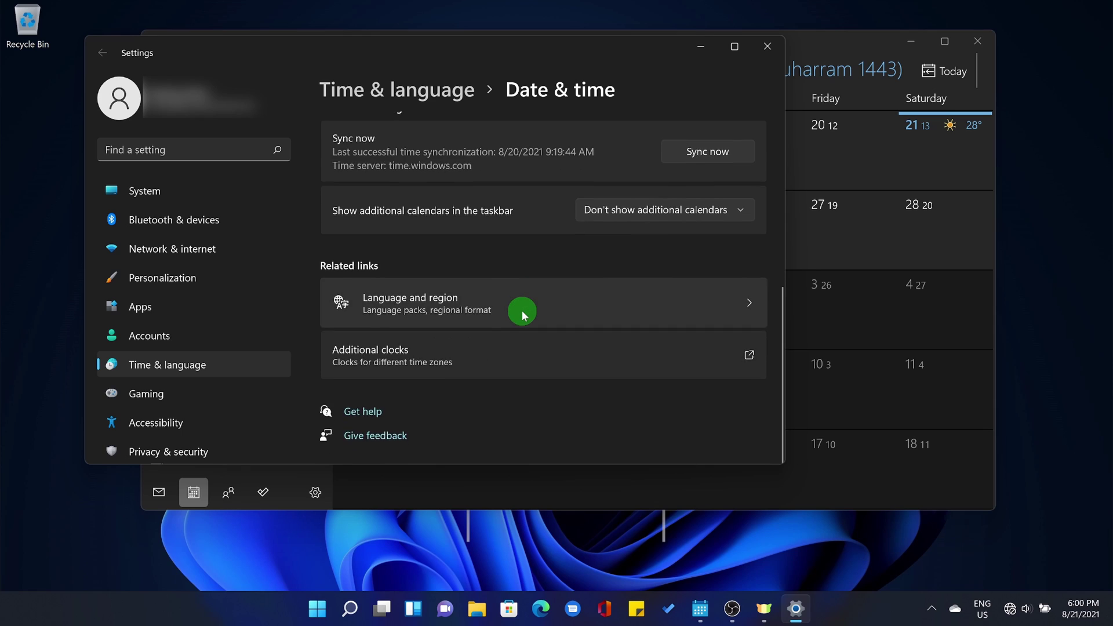
# Open Language & region and expand Regional format, currently English (United States), Gregorian.
pyautogui.click(454, 302)
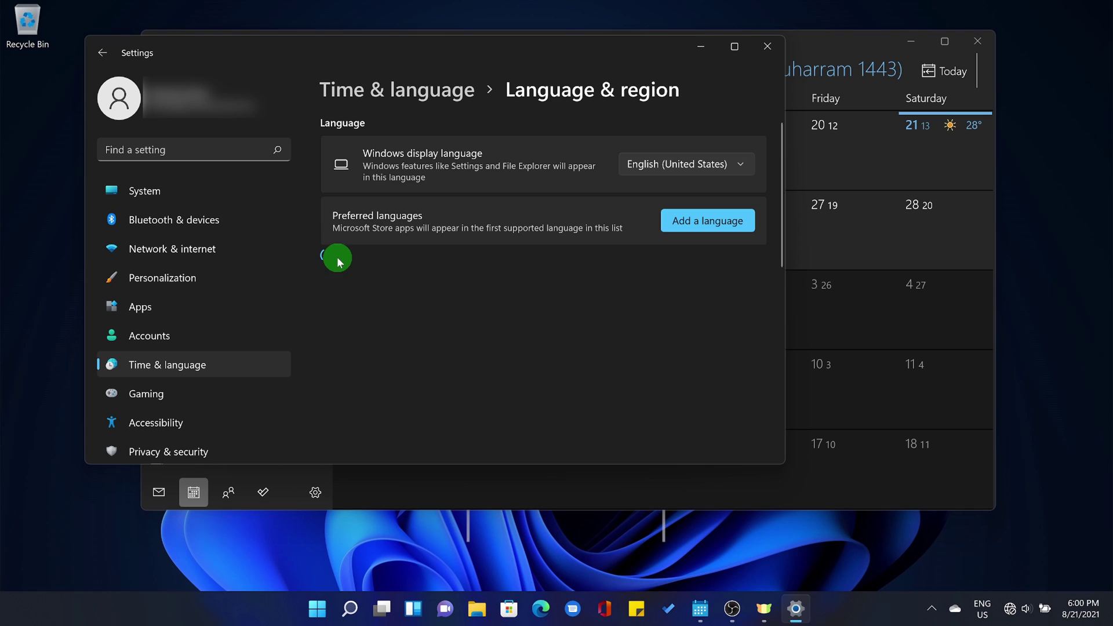
pyautogui.scroll(-5, 658, 233)
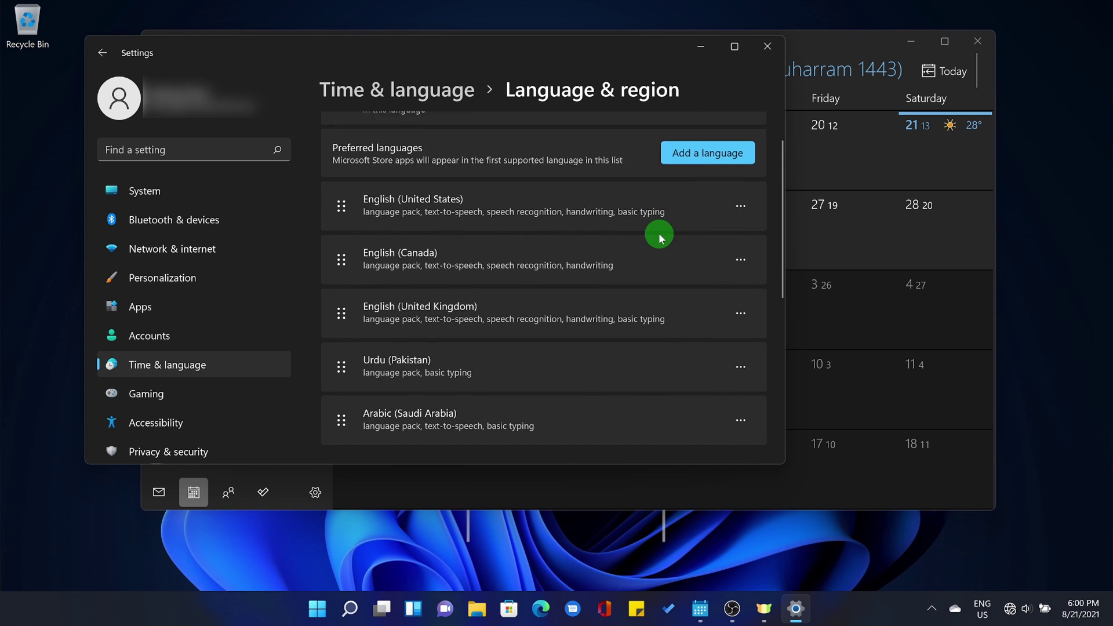
pyautogui.scroll(-4, 658, 233)
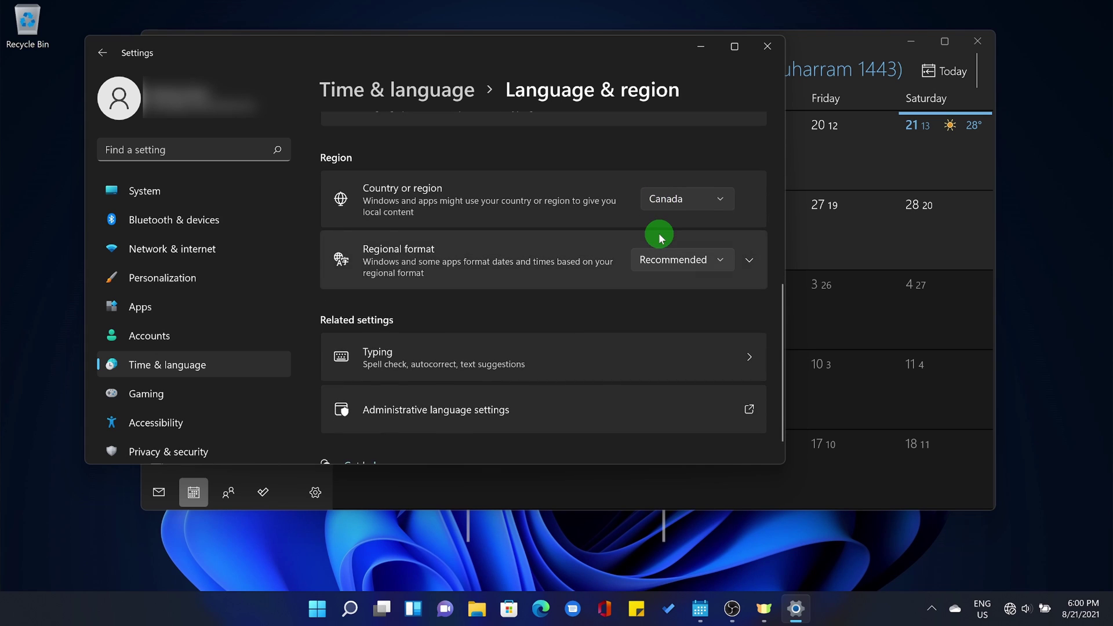
pyautogui.scroll(-1, 658, 233)
pyautogui.scroll(1, 659, 238)
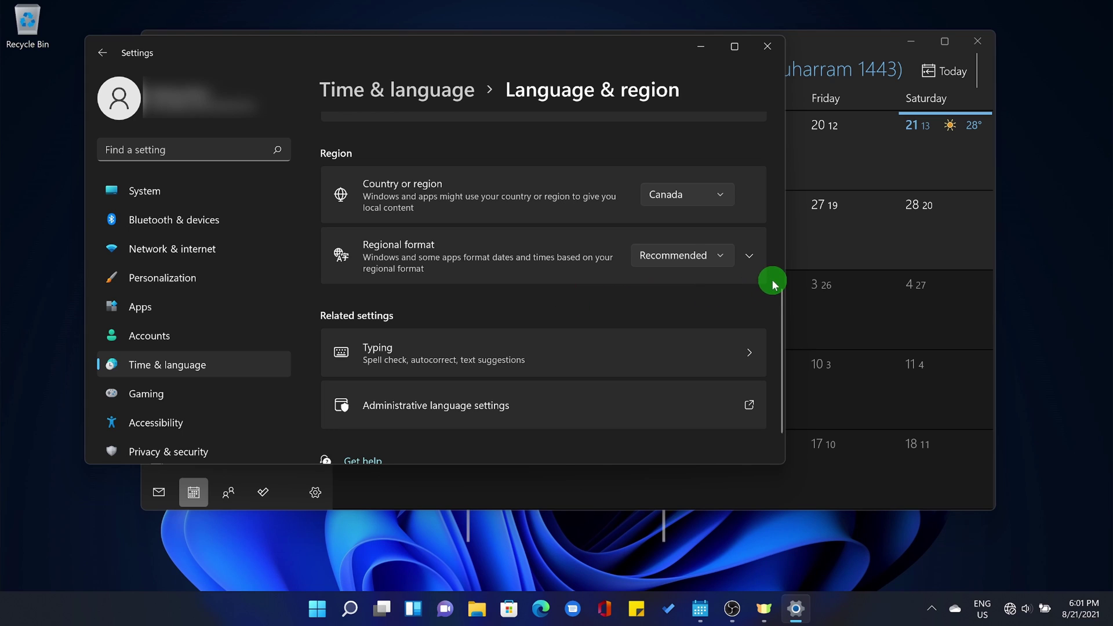
pyautogui.click(746, 255)
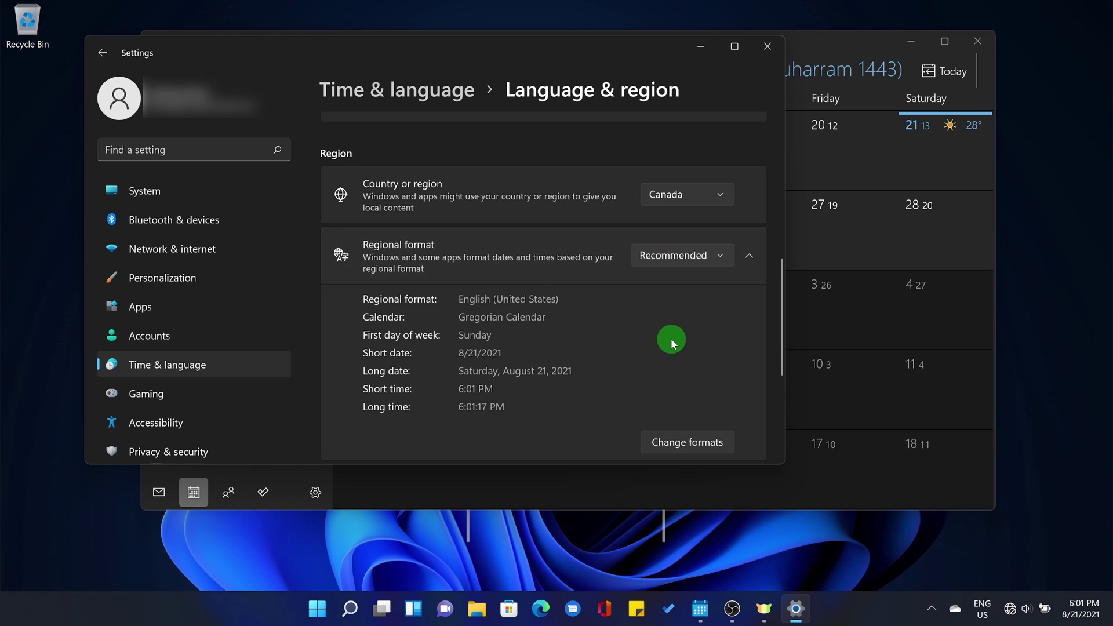
pyautogui.scroll(-1, 668, 339)
# Change the regional format to Arabic (Saudi Arabia) in the Regional format list.
pyautogui.click(674, 244)
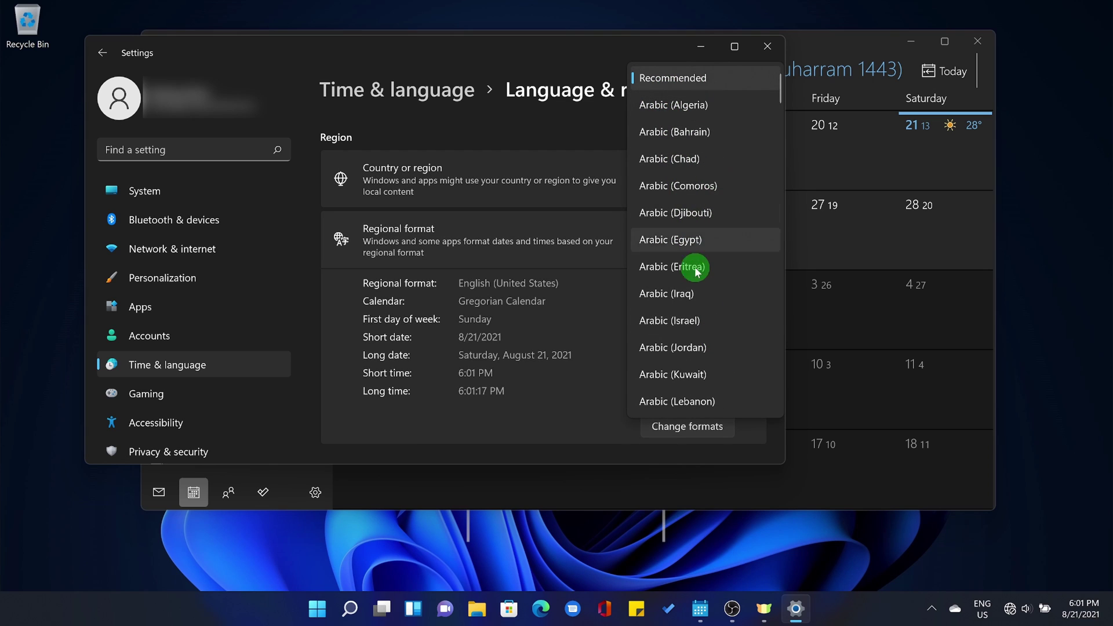
pyautogui.scroll(-3, 684, 321)
pyautogui.scroll(-2, 685, 330)
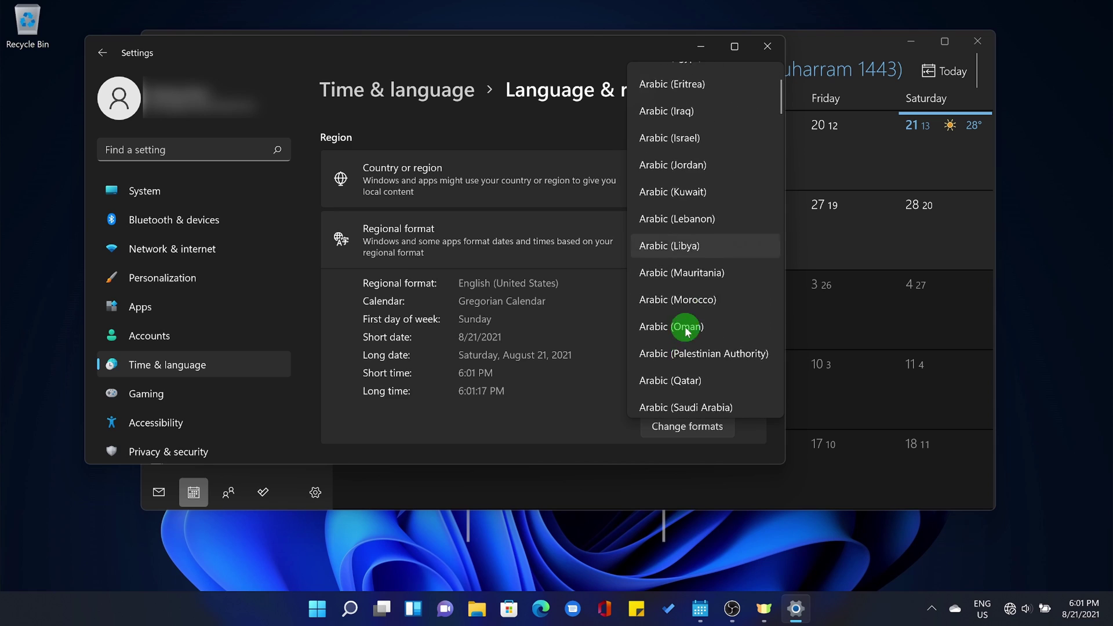
pyautogui.scroll(-2, 686, 330)
pyautogui.scroll(-1, 686, 330)
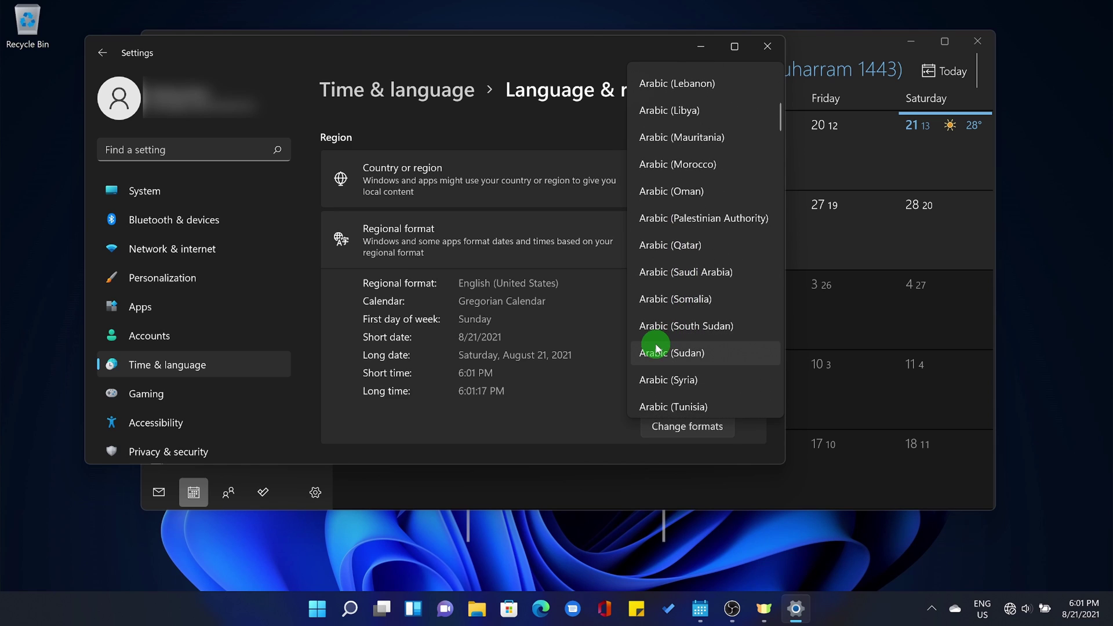
pyautogui.scroll(3, 674, 278)
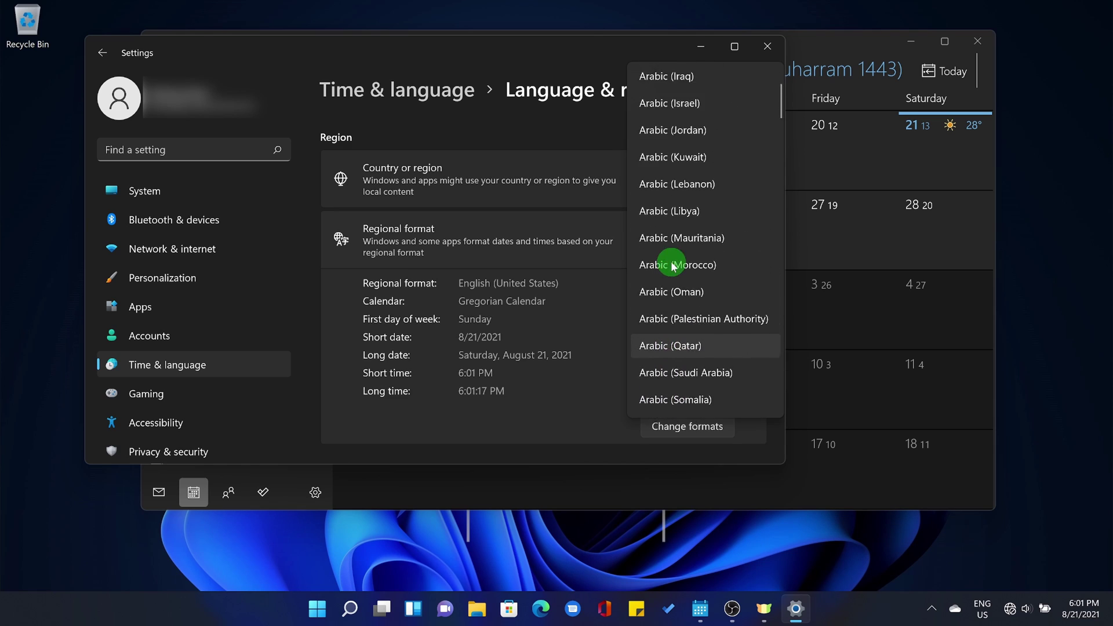
pyautogui.scroll(2, 674, 258)
pyautogui.scroll(2, 672, 265)
pyautogui.scroll(-2, 673, 265)
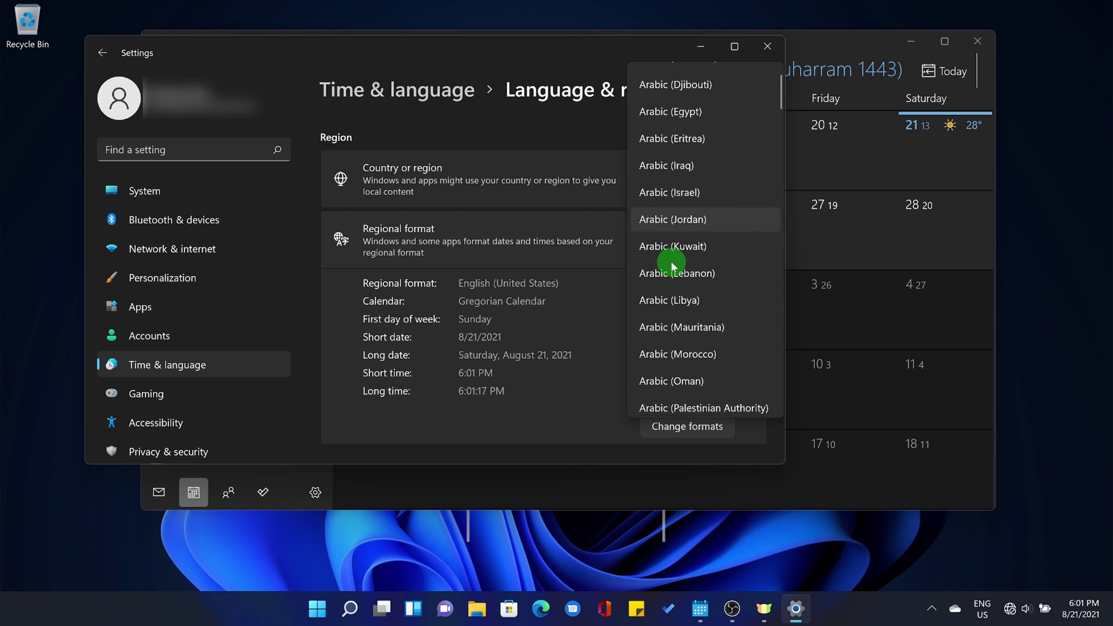
pyautogui.scroll(-2, 673, 265)
pyautogui.scroll(-3, 672, 266)
pyautogui.scroll(1, 672, 266)
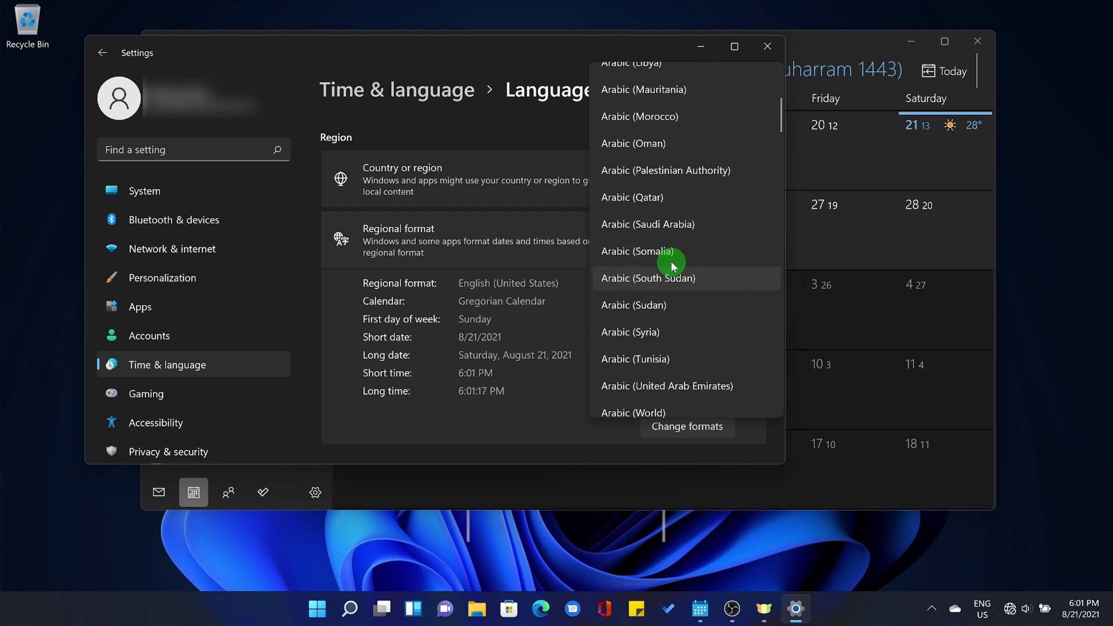
pyautogui.scroll(2, 673, 266)
pyautogui.scroll(2, 673, 265)
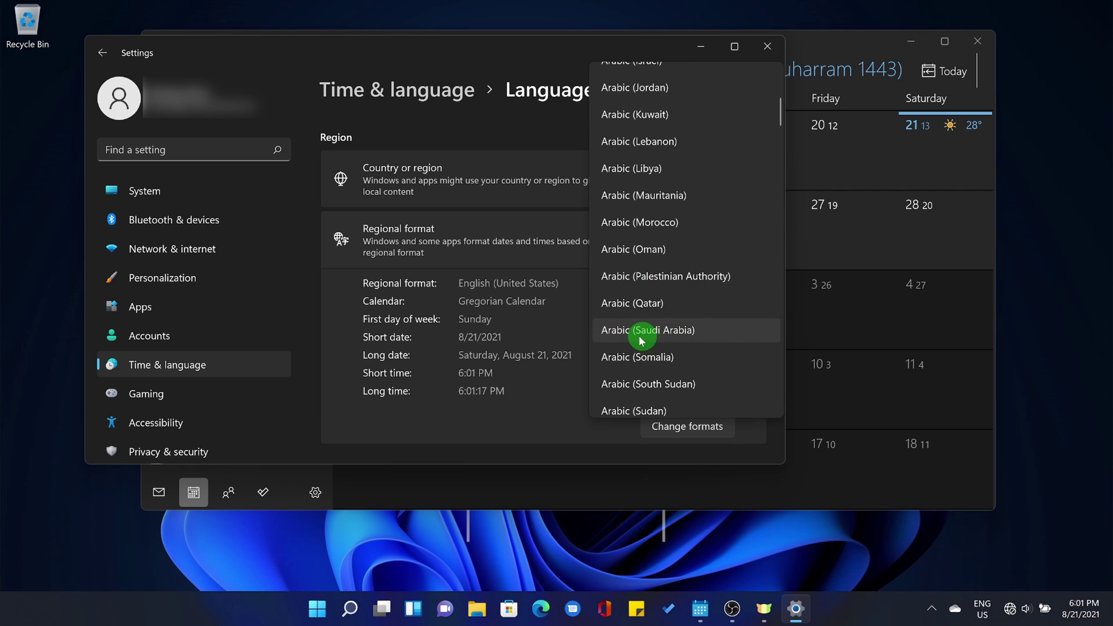
pyautogui.click(677, 331)
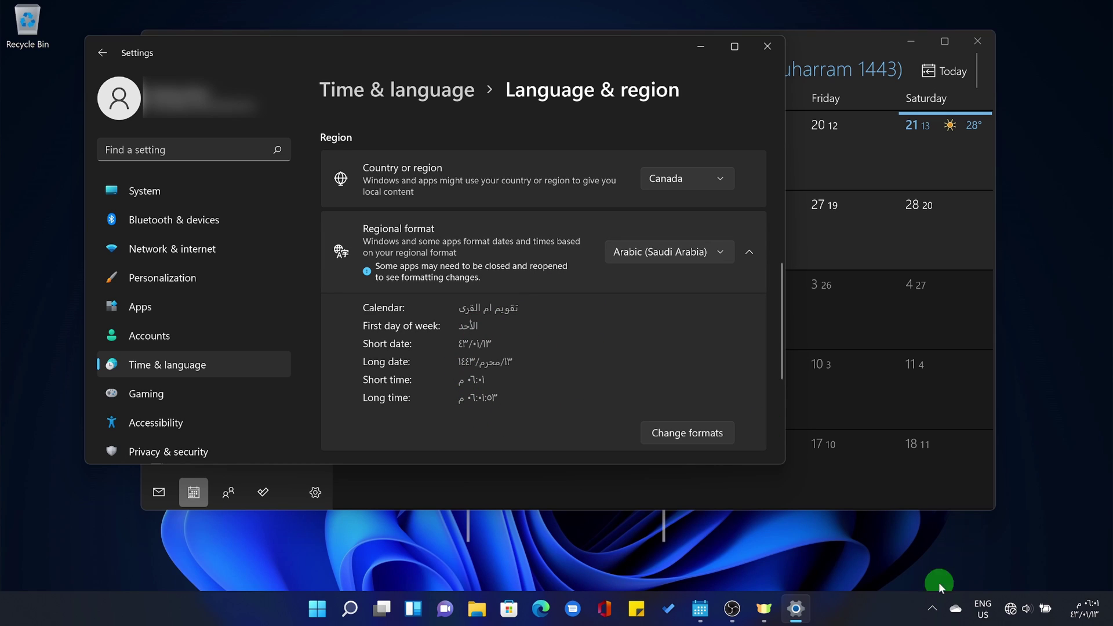
# Open the taskbar calendar flyout to confirm Saturday 13 Muharram with Arabic numerals.
pyautogui.click(1075, 619)
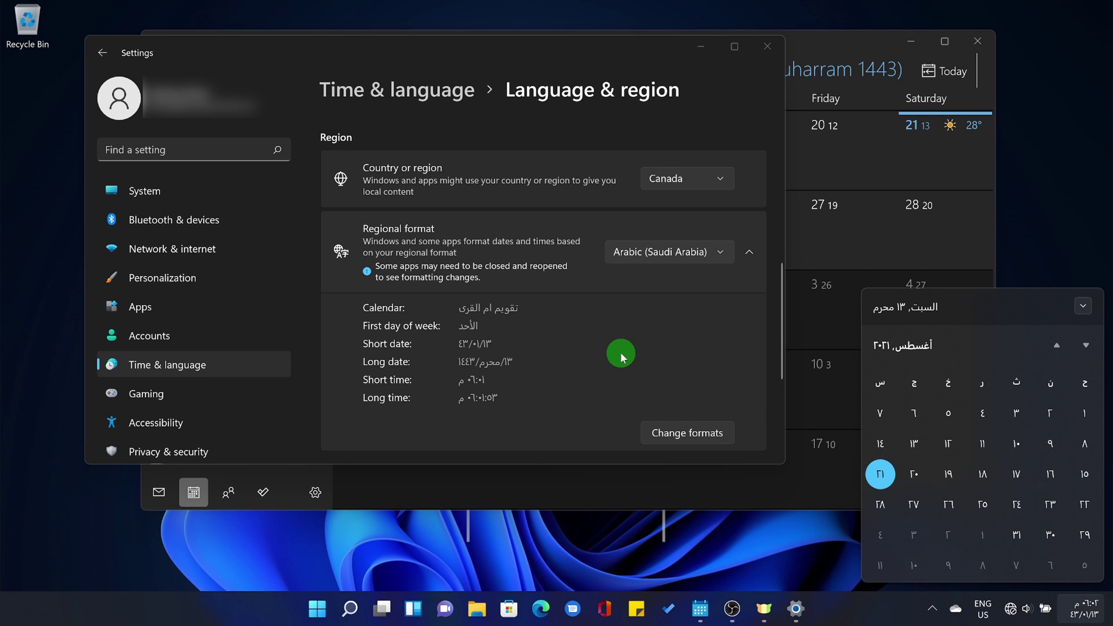
# Close the calendar flyout and scroll Settings to Administrative language settings.
pyautogui.click(712, 356)
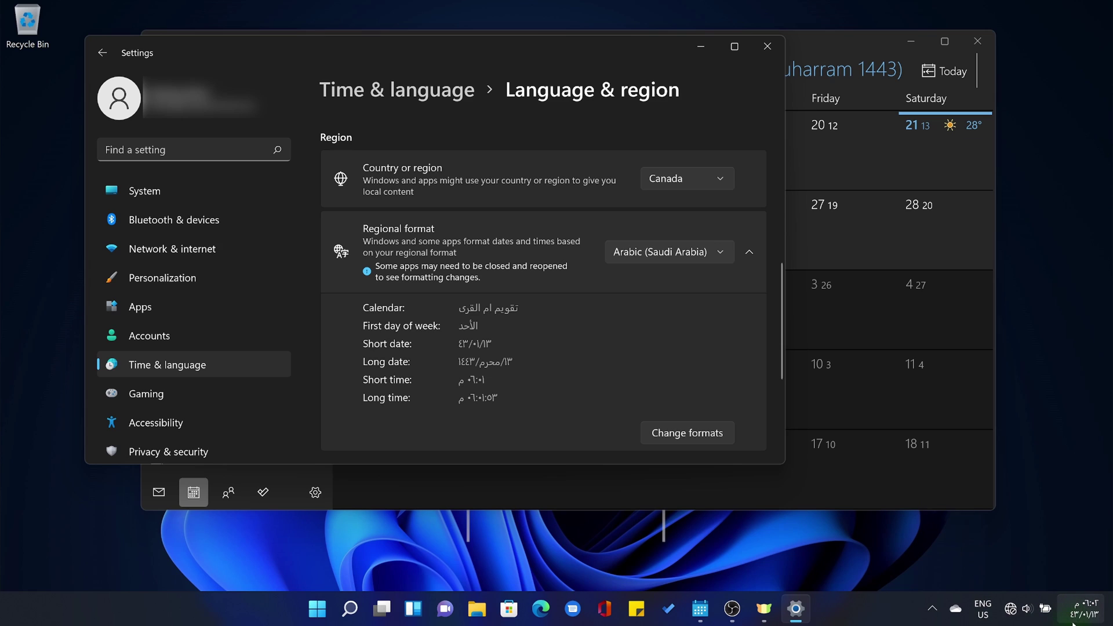
pyautogui.scroll(-2, 614, 402)
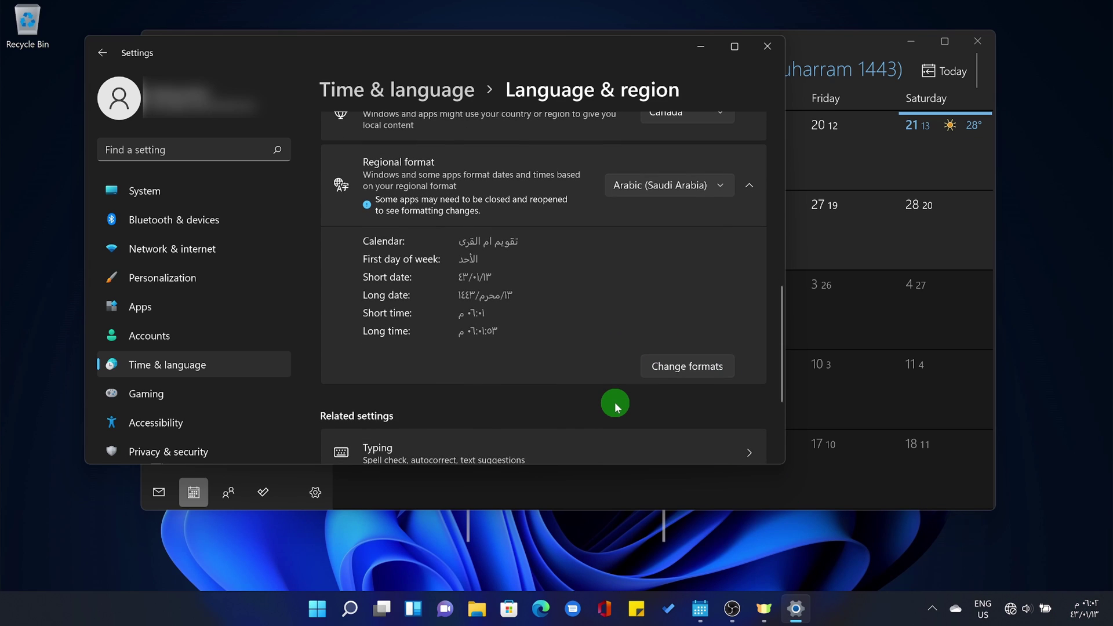
pyautogui.scroll(1, 614, 402)
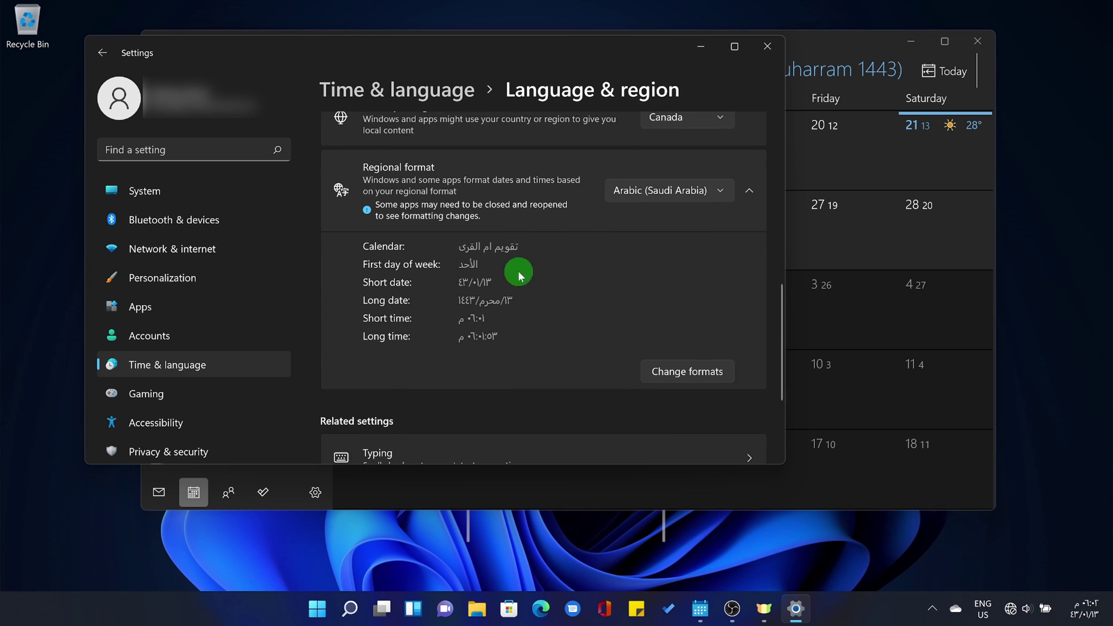
pyautogui.scroll(1, 606, 304)
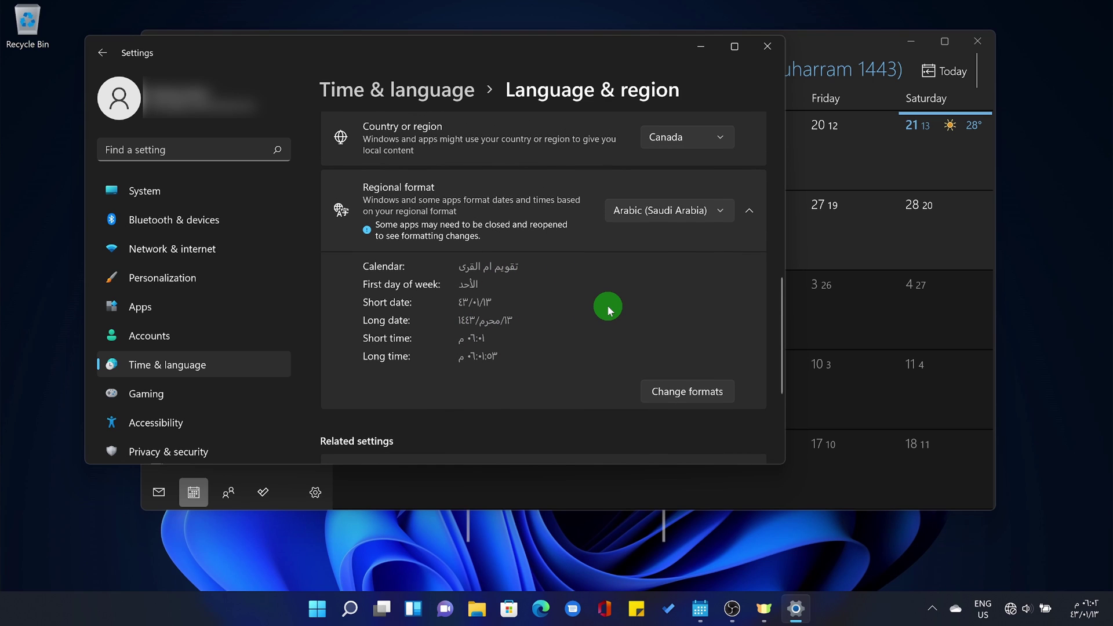
pyautogui.scroll(-2, 607, 305)
pyautogui.scroll(-2, 607, 305)
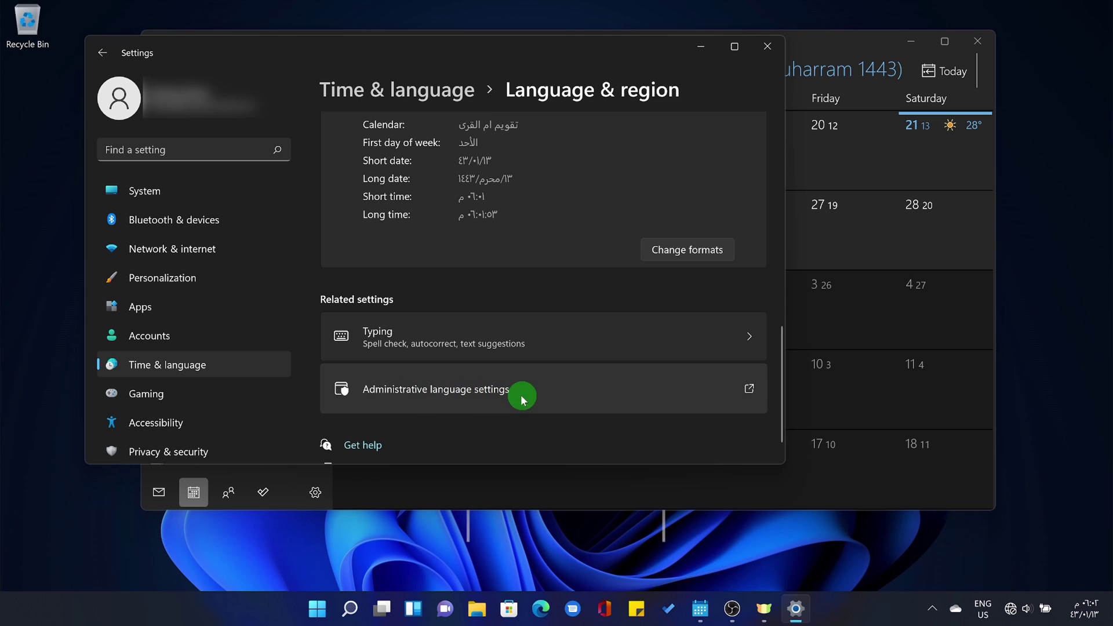
# Open the Region panel's Formats tab and its Additional settings (Customize Format).
pyautogui.click(490, 388)
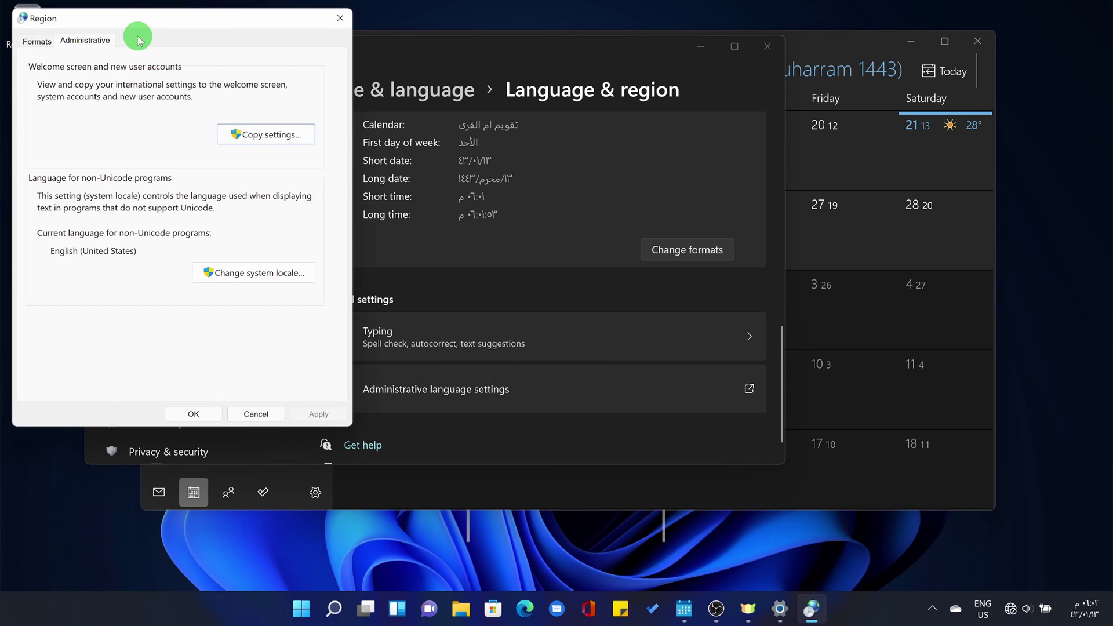
pyautogui.moveTo(135, 27); pyautogui.dragTo(162, 49)
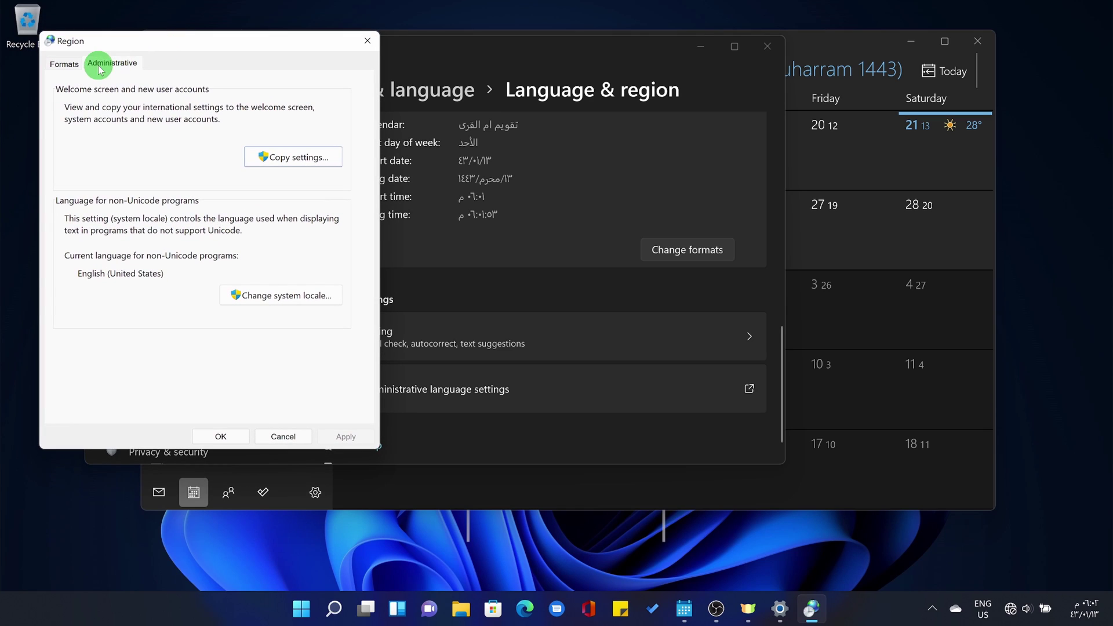
pyautogui.click(65, 65)
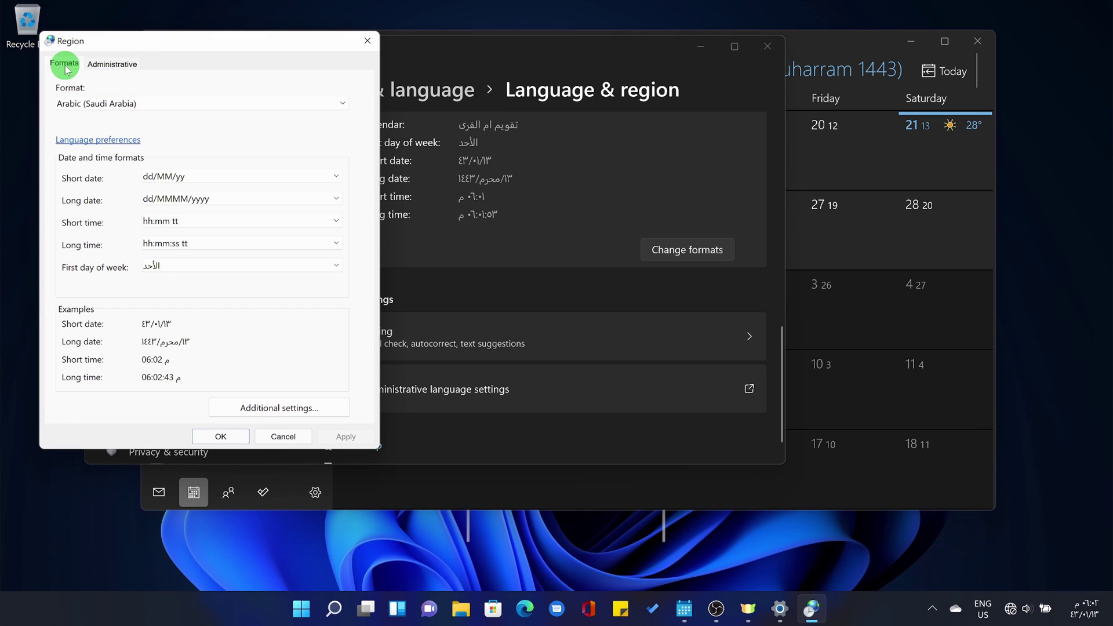
pyautogui.click(260, 409)
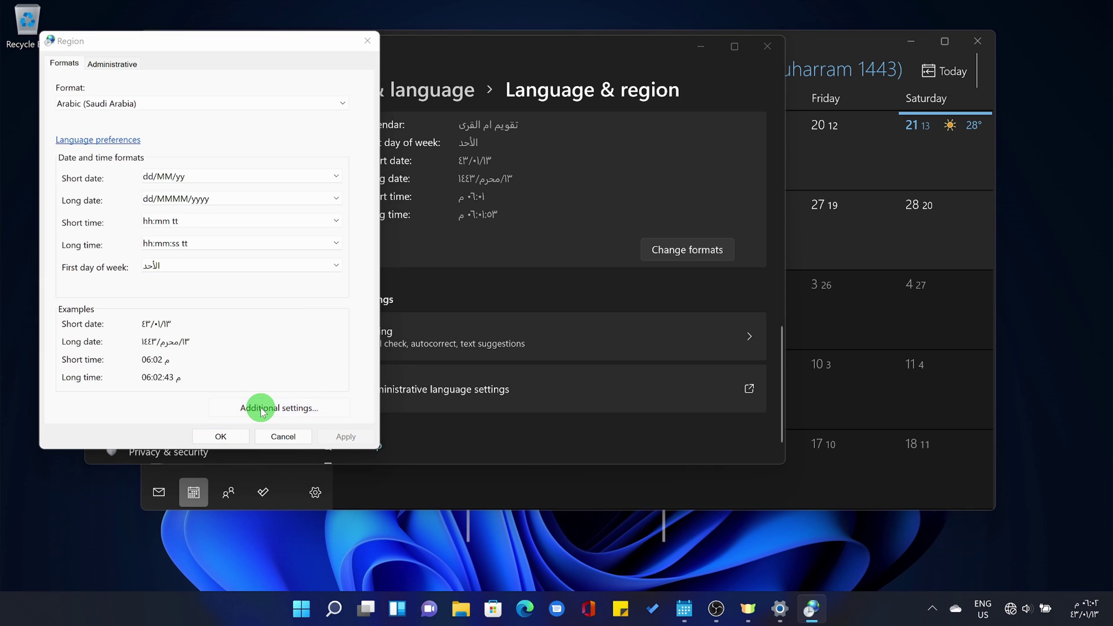
pyautogui.moveTo(242, 97); pyautogui.dragTo(730, 82)
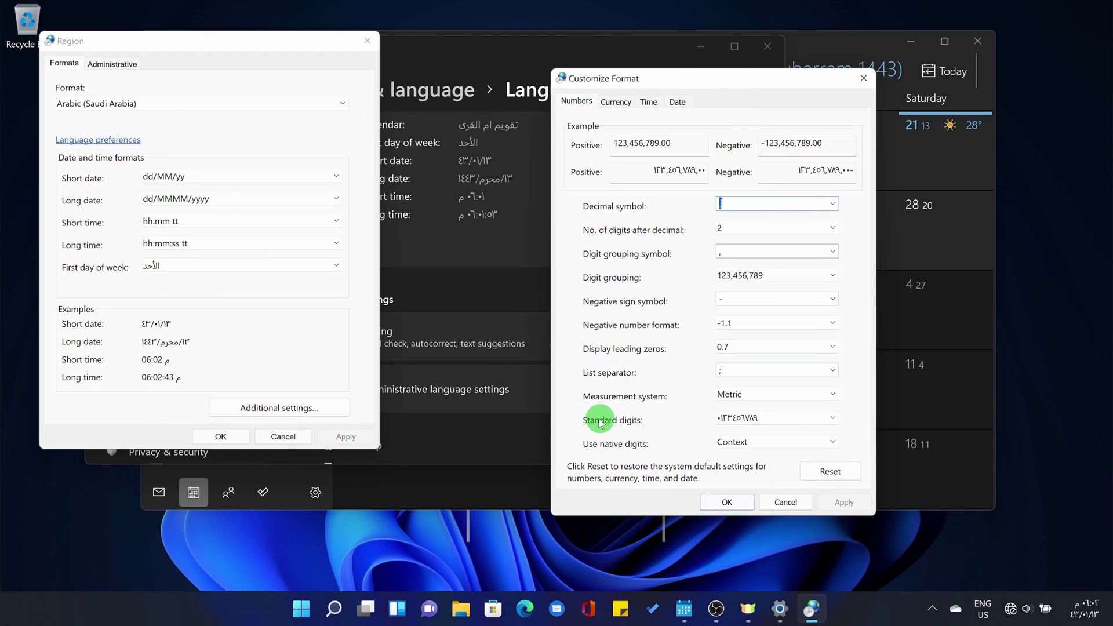
pyautogui.click(738, 419)
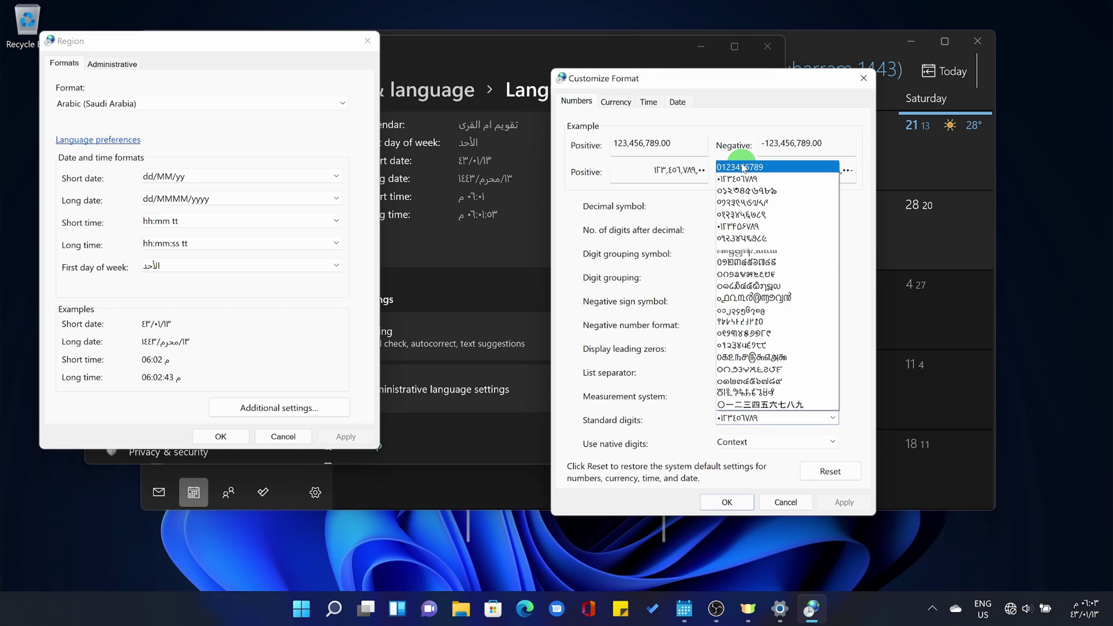
pyautogui.click(749, 168)
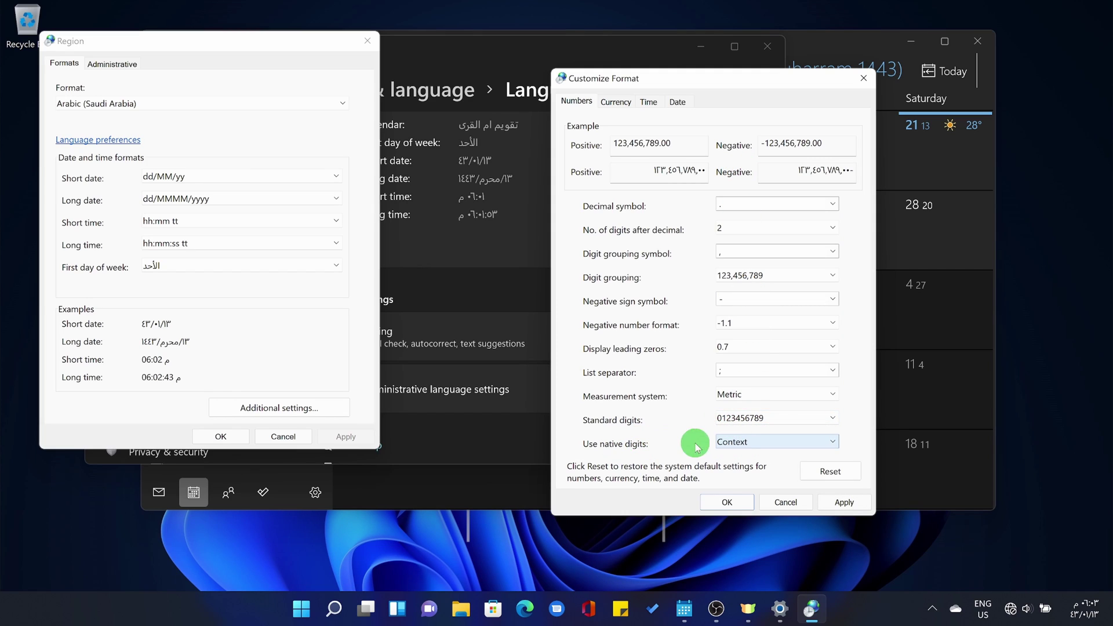
pyautogui.click(735, 443)
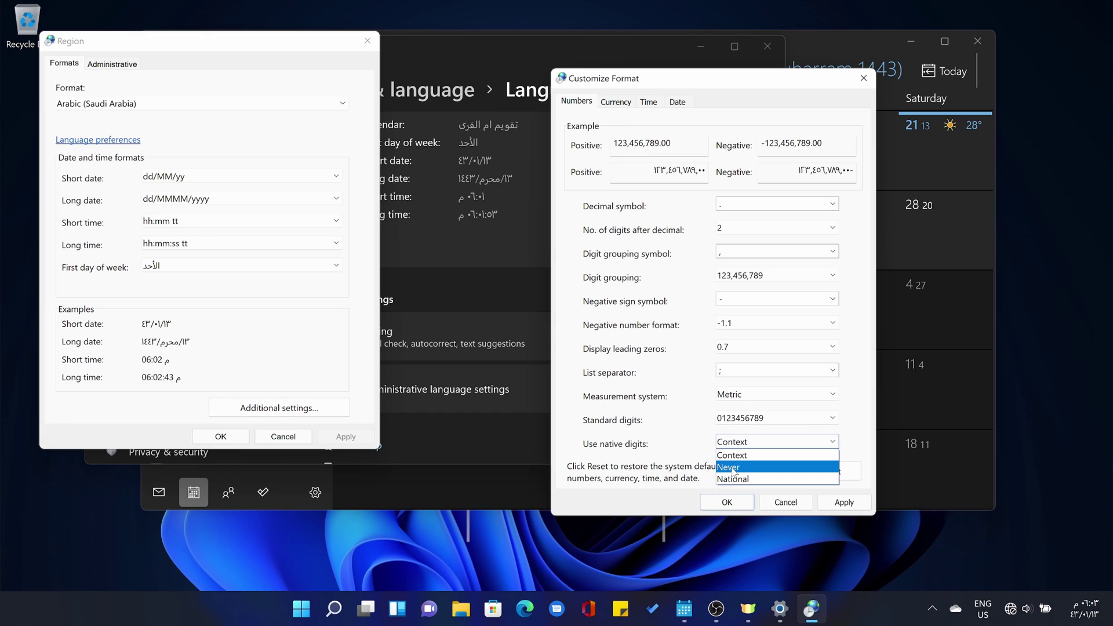
pyautogui.click(732, 467)
pyautogui.click(733, 443)
pyautogui.click(738, 469)
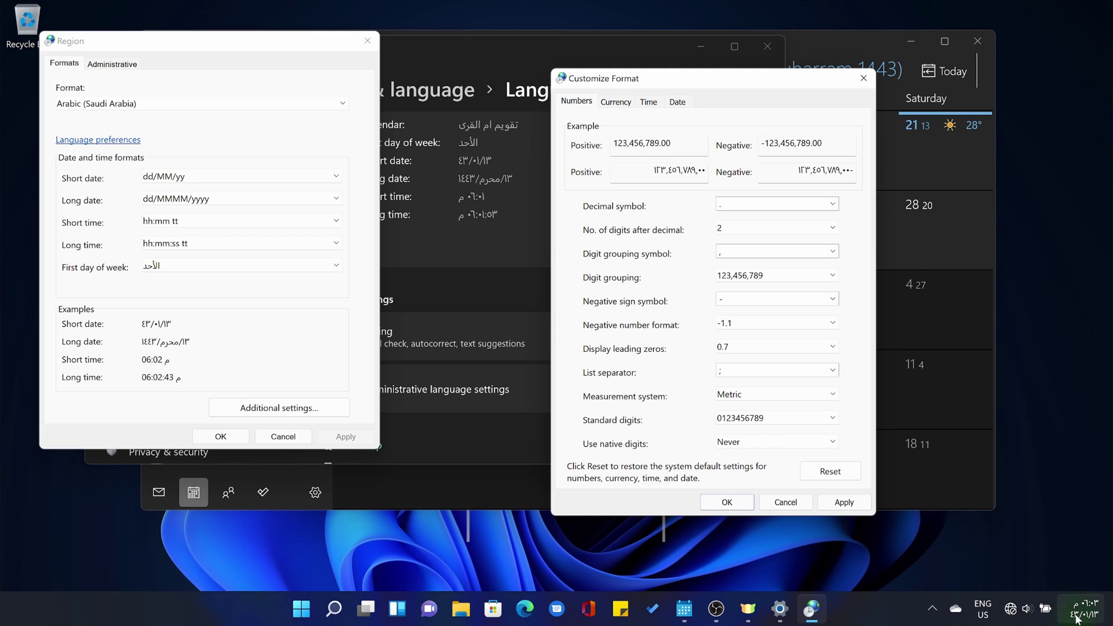
pyautogui.click(845, 513)
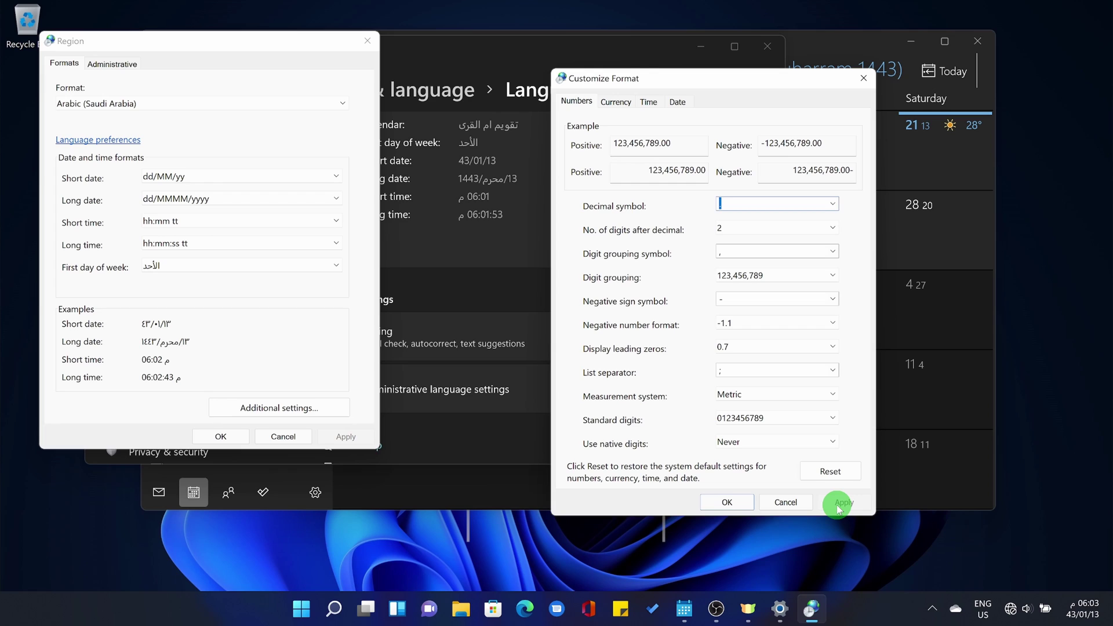
pyautogui.click(1069, 611)
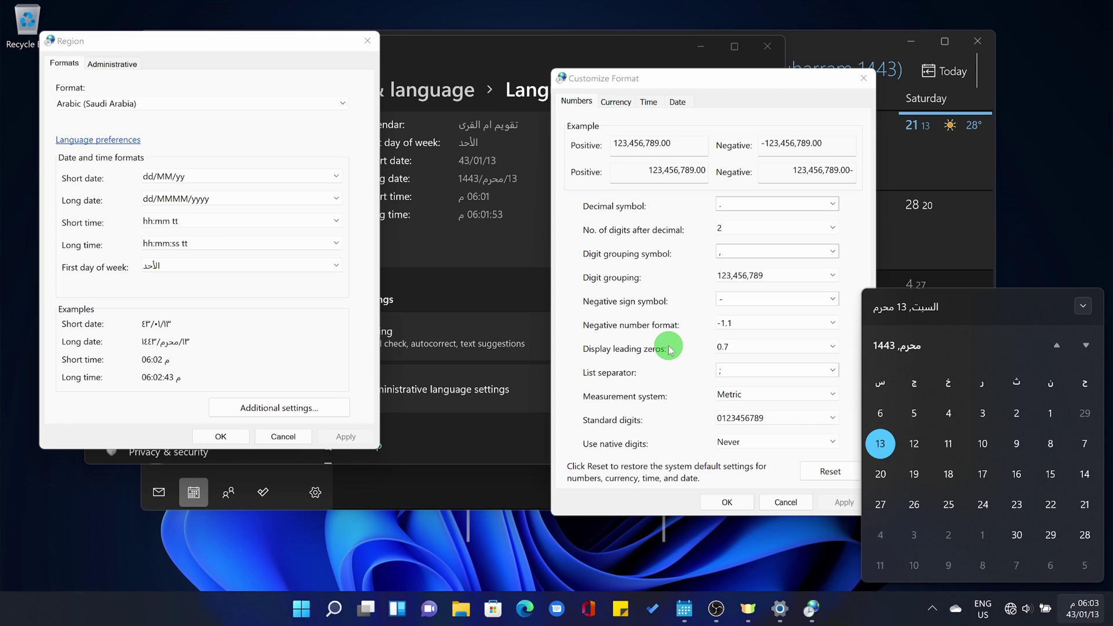
# Set the currency symbol to $ and apply.
pyautogui.click(617, 101)
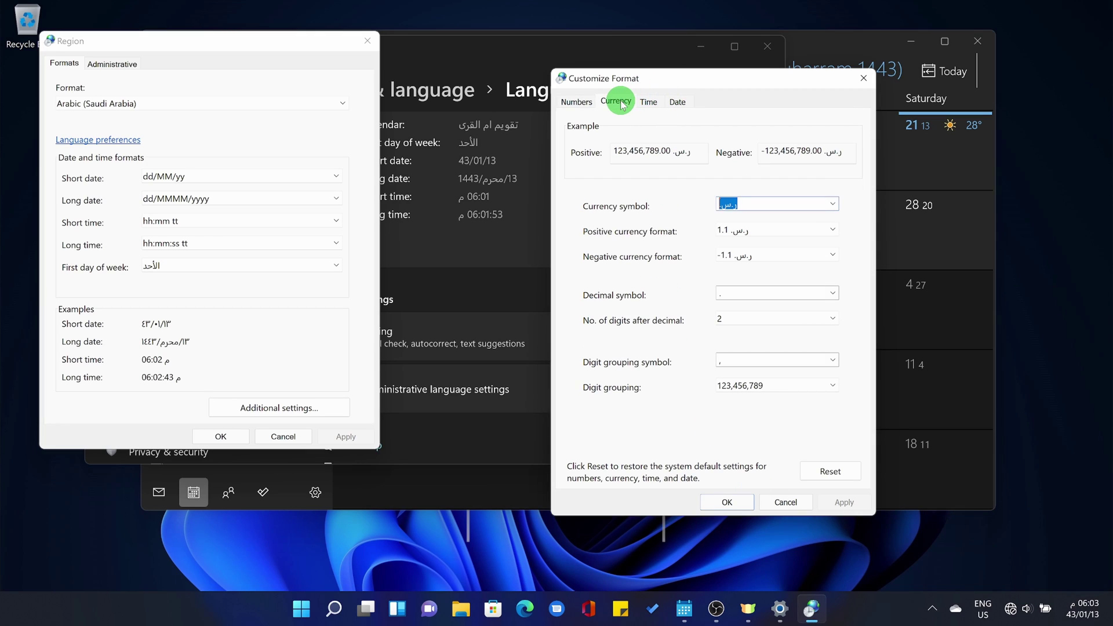
pyautogui.click(828, 203)
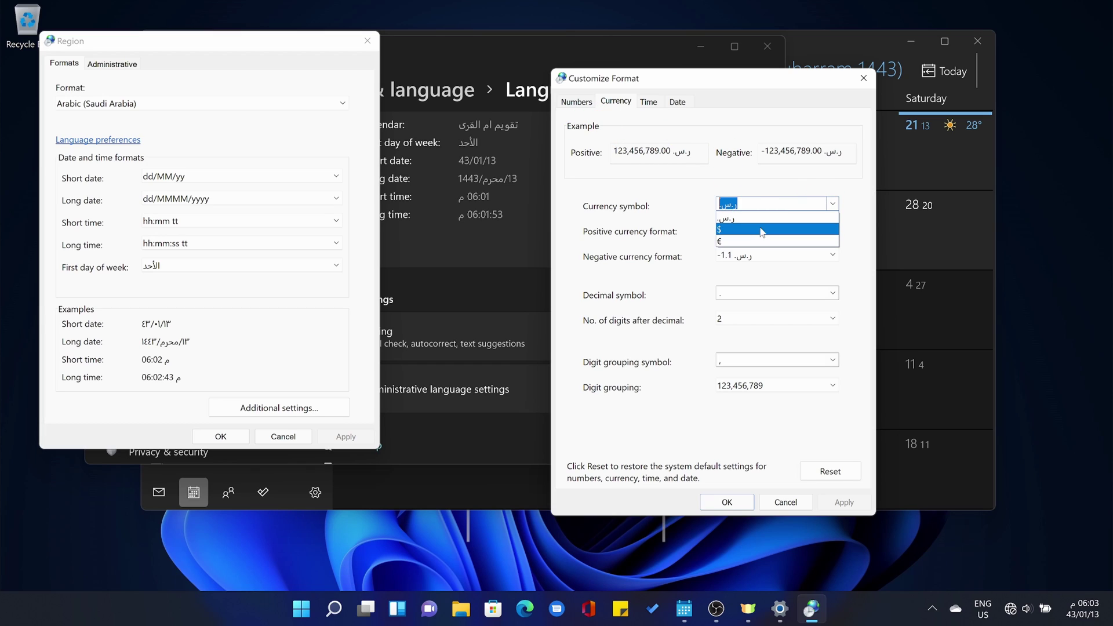
pyautogui.click(753, 231)
pyautogui.click(840, 499)
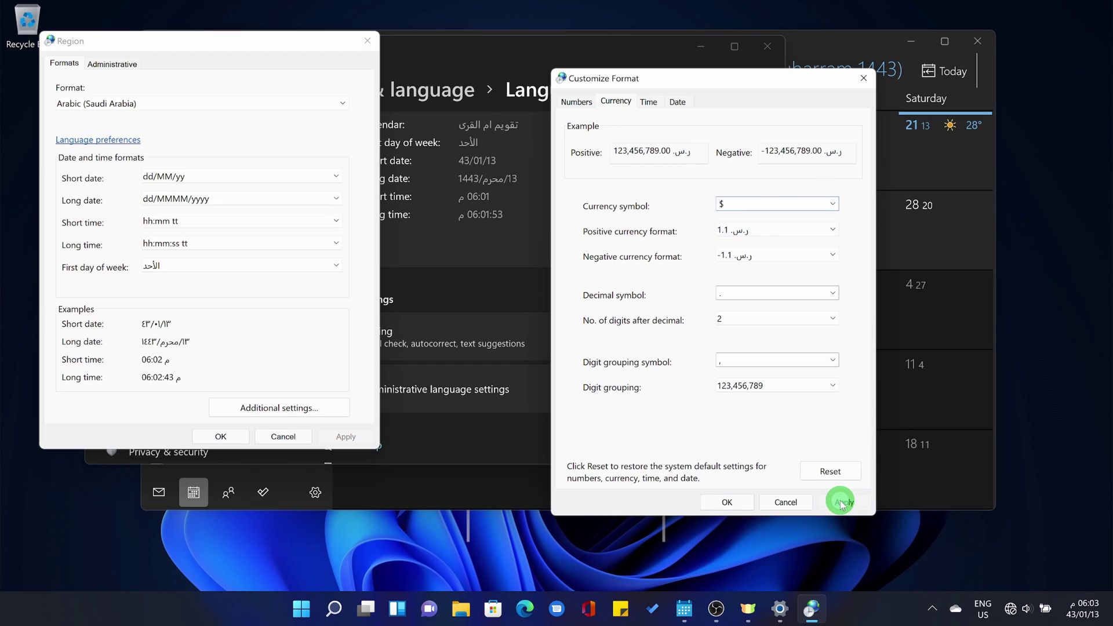
# Set the time format's AM symbol to AM and PM symbol to PM, and apply.
pyautogui.click(648, 100)
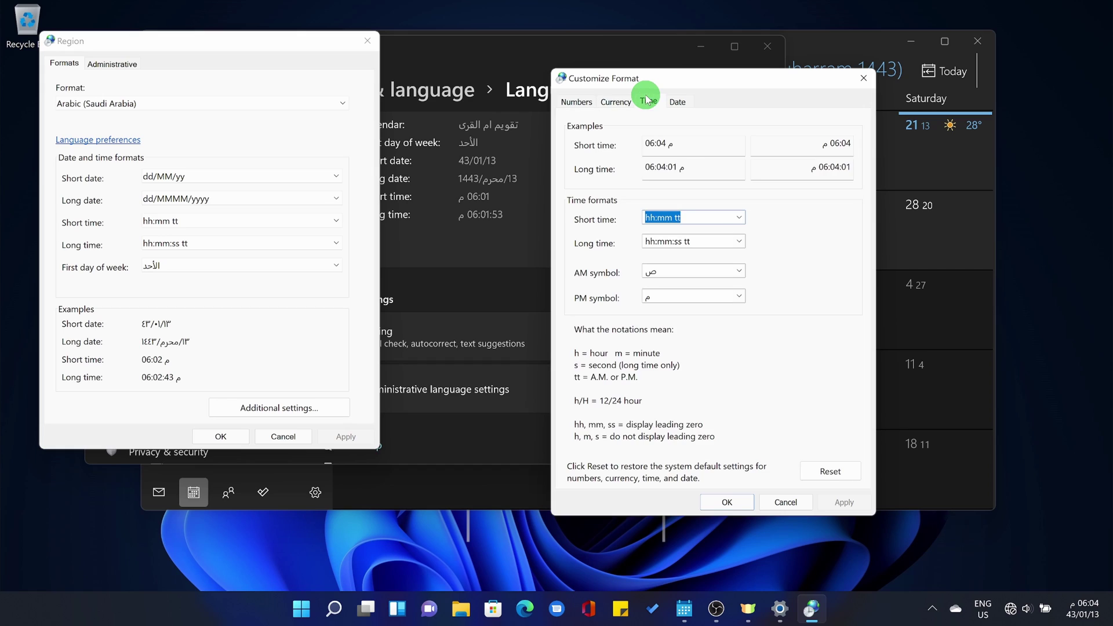
pyautogui.click(729, 268)
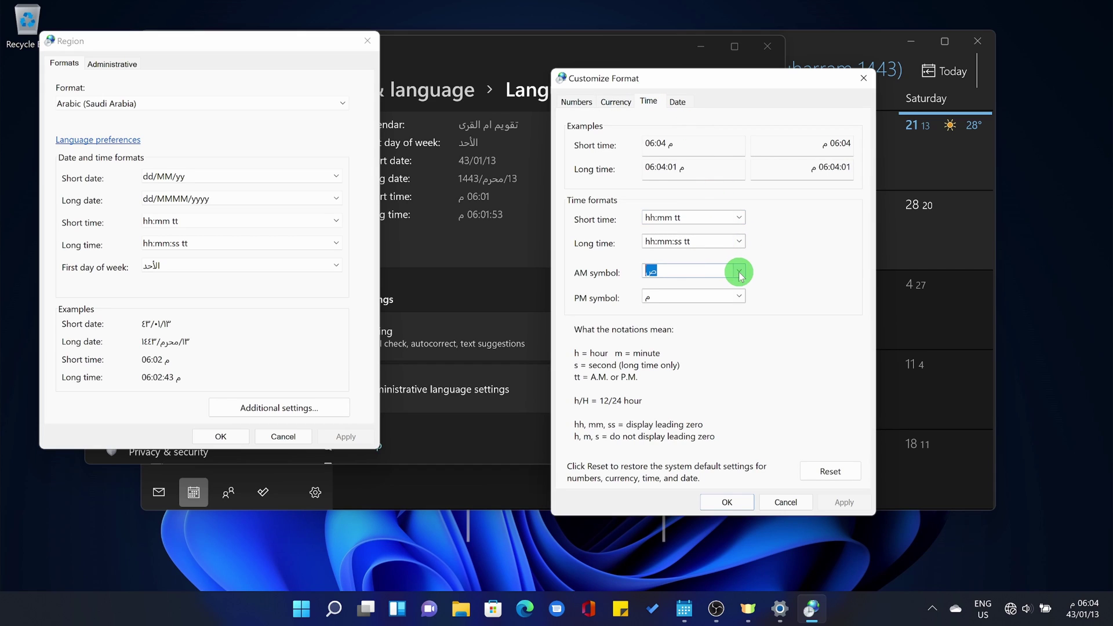
pyautogui.click(739, 272)
pyautogui.click(693, 296)
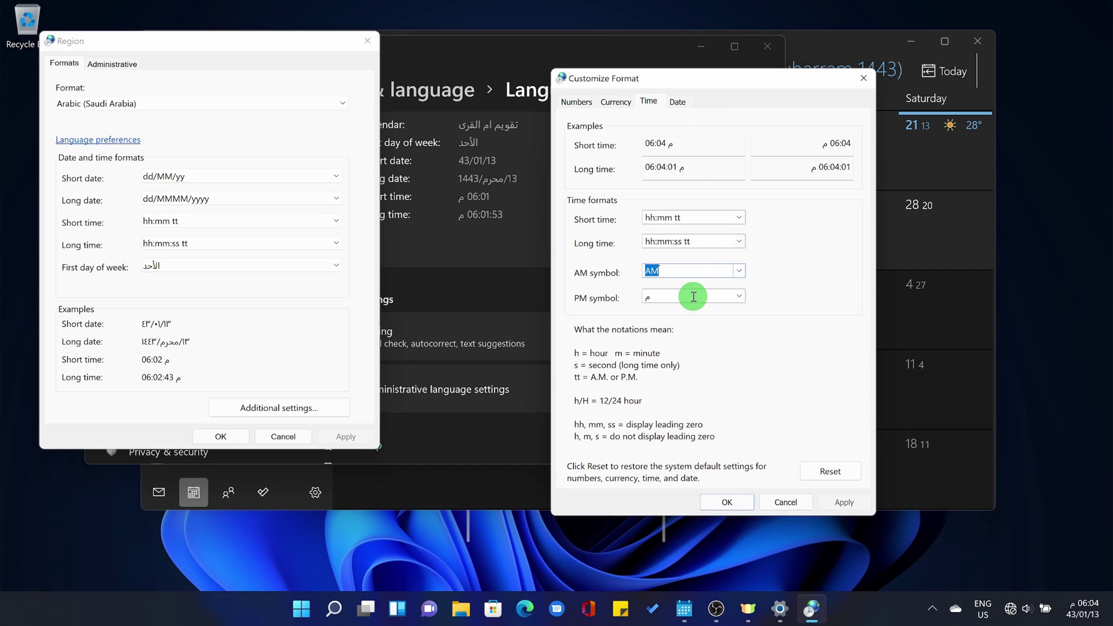
pyautogui.click(739, 295)
pyautogui.click(690, 324)
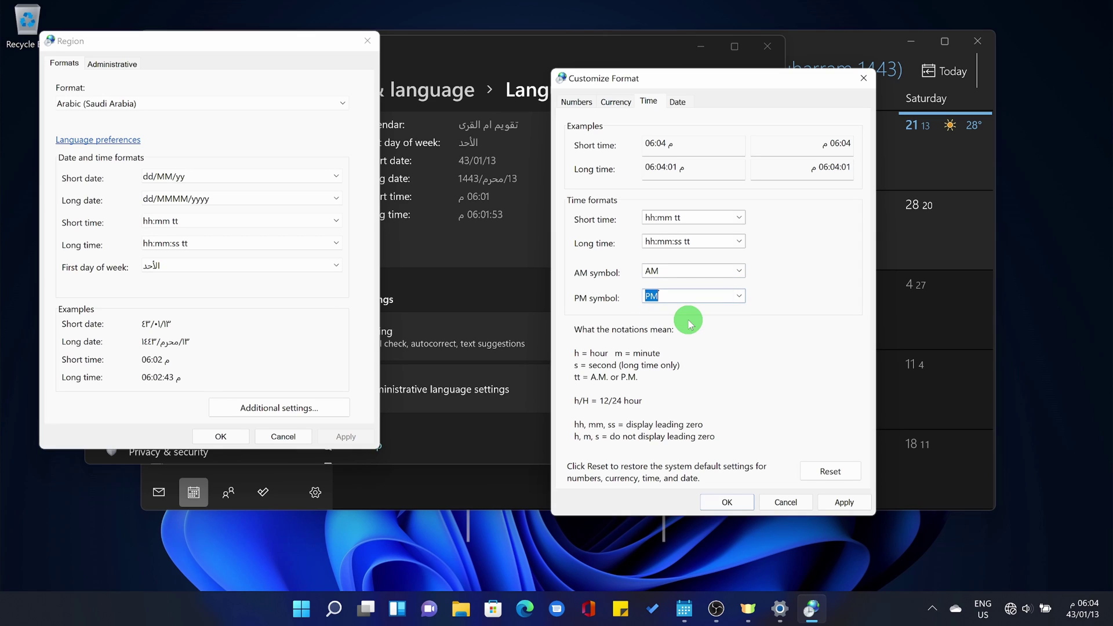
pyautogui.click(842, 503)
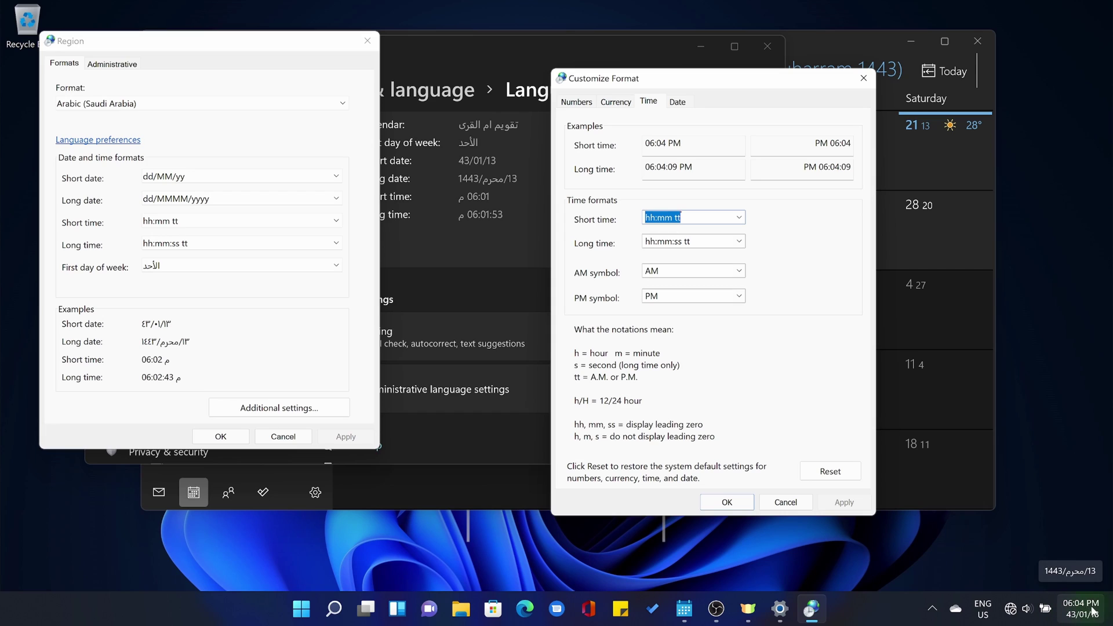
# On the Date tab keep الأحد as first day, set calendar to Hijri at 1443/01/13, and apply.
pyautogui.click(672, 103)
pyautogui.click(746, 394)
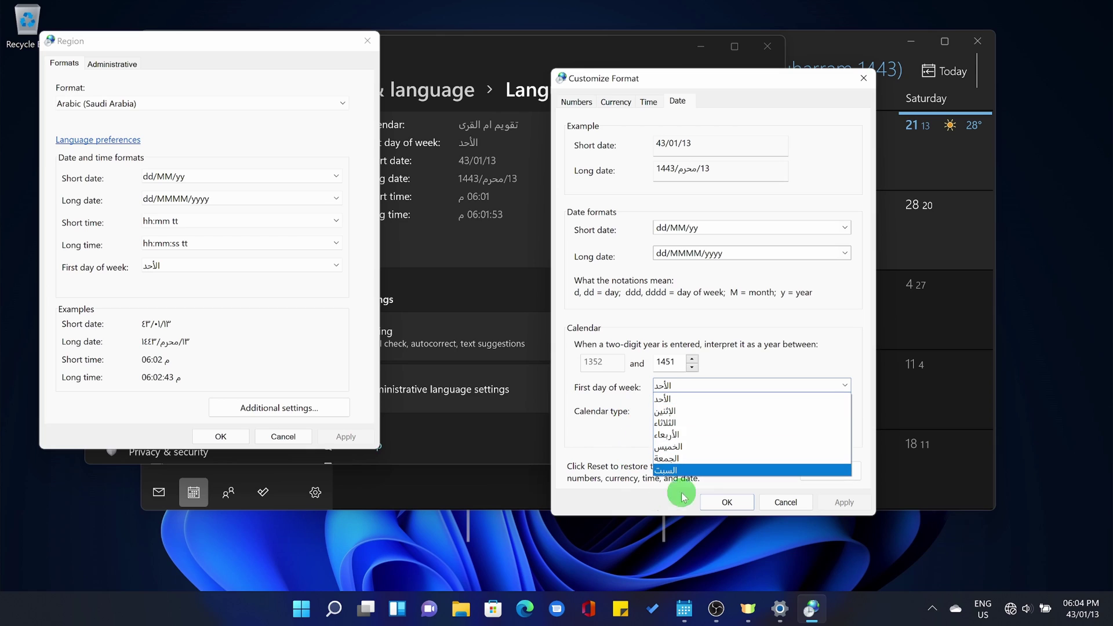
pyautogui.press('Up')
pyautogui.press('Up')
pyautogui.press('Up')
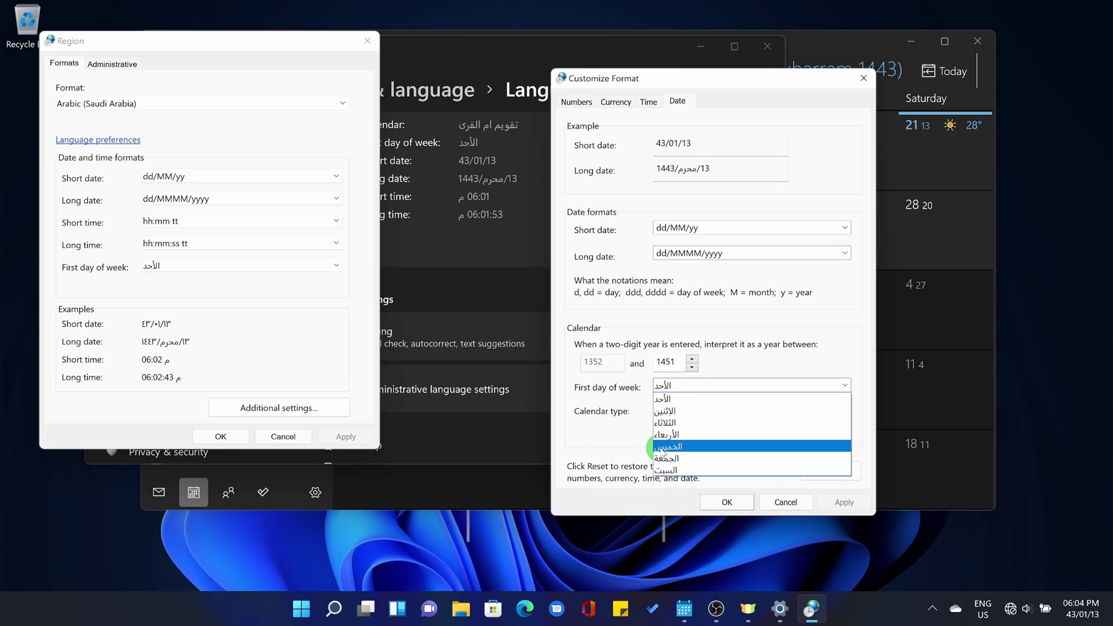
pyautogui.click(611, 440)
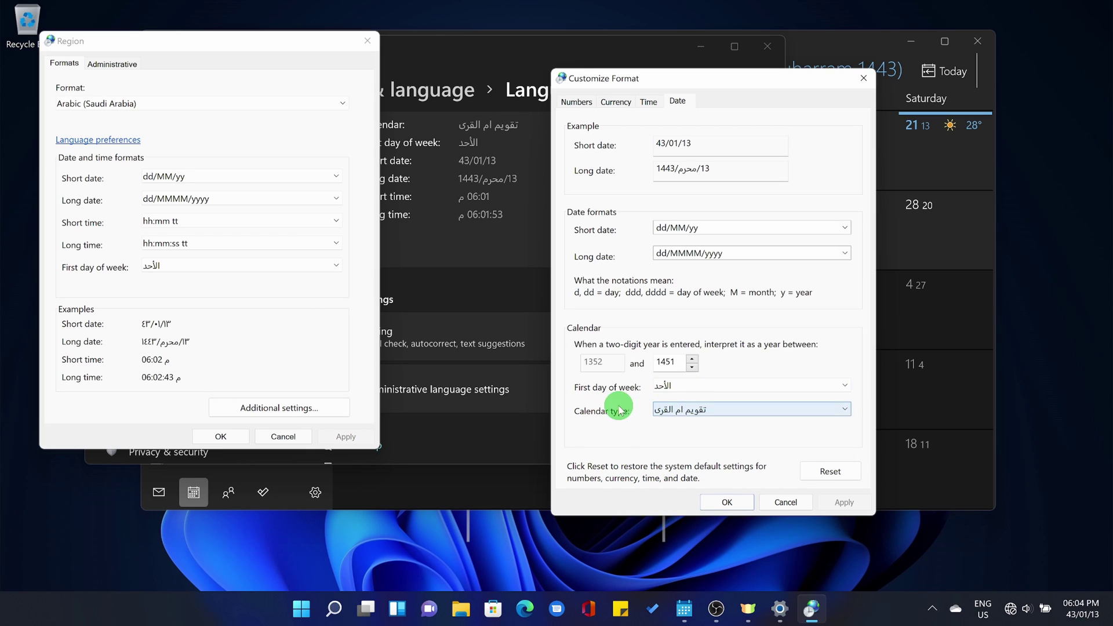
pyautogui.click(712, 413)
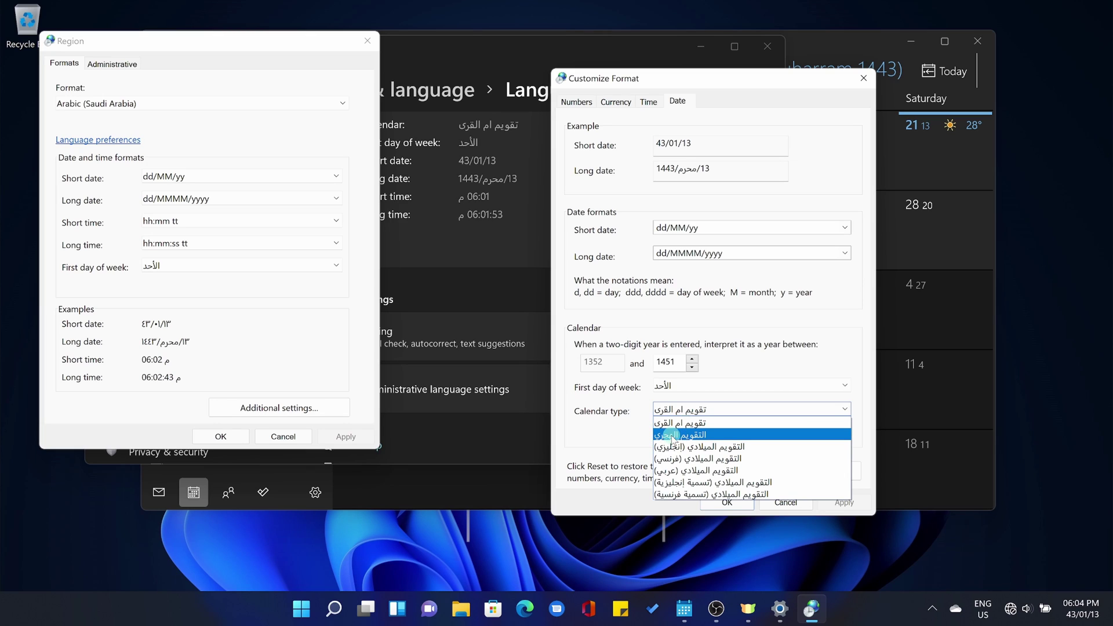
pyautogui.click(671, 436)
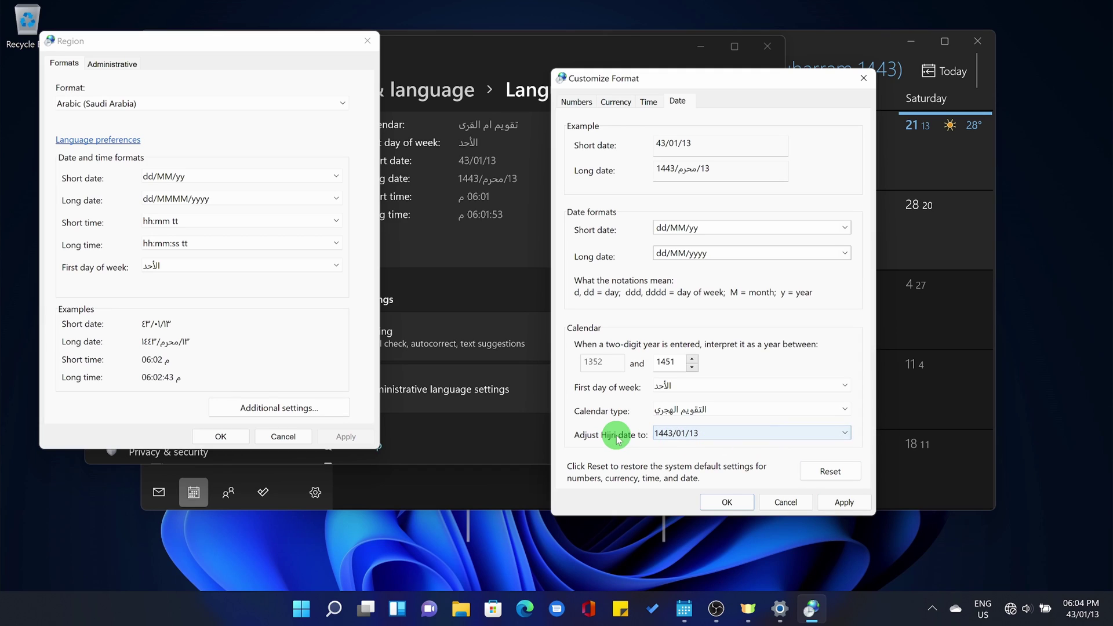
pyautogui.click(671, 433)
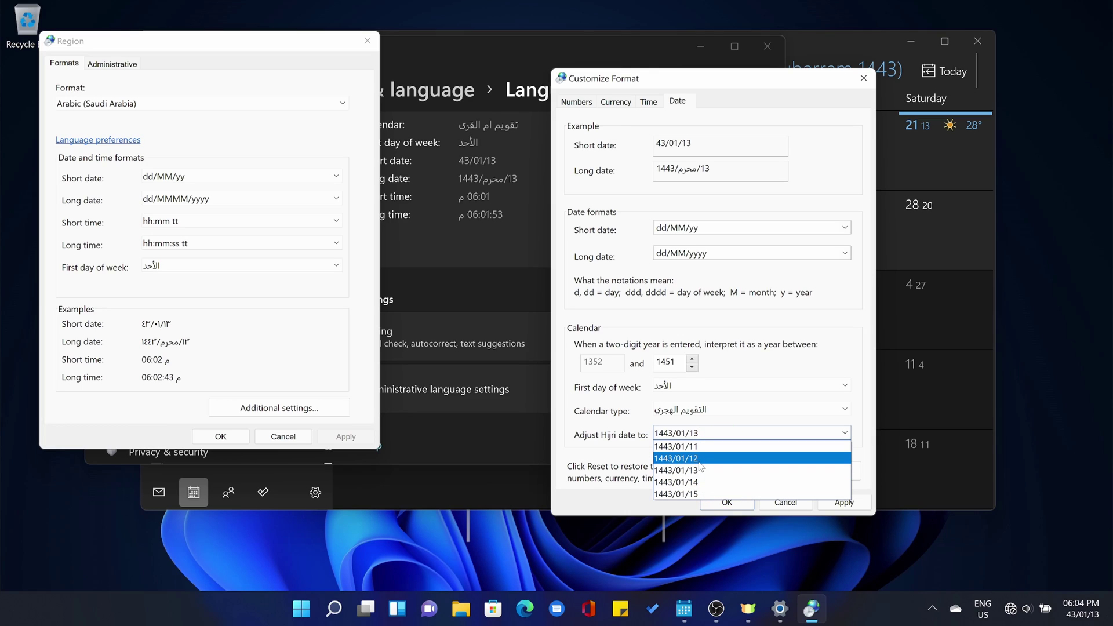
pyautogui.click(701, 468)
pyautogui.click(830, 502)
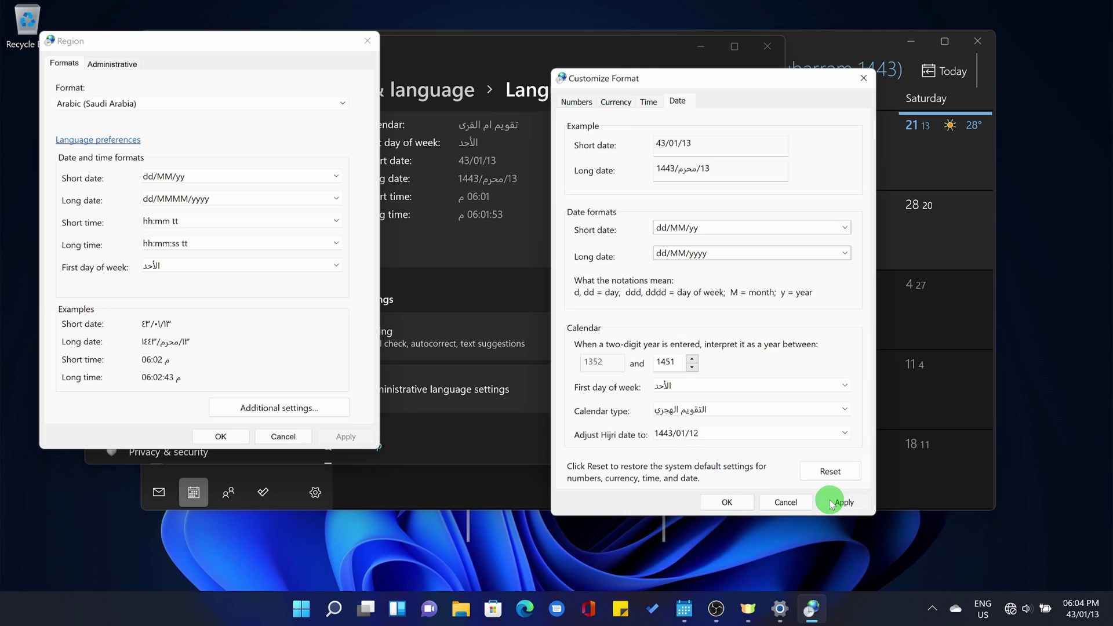
# Test a Hijri adjustment to 1443/01/12 on the taskbar calendar, then restore 1443/01/13.
pyautogui.click(1064, 606)
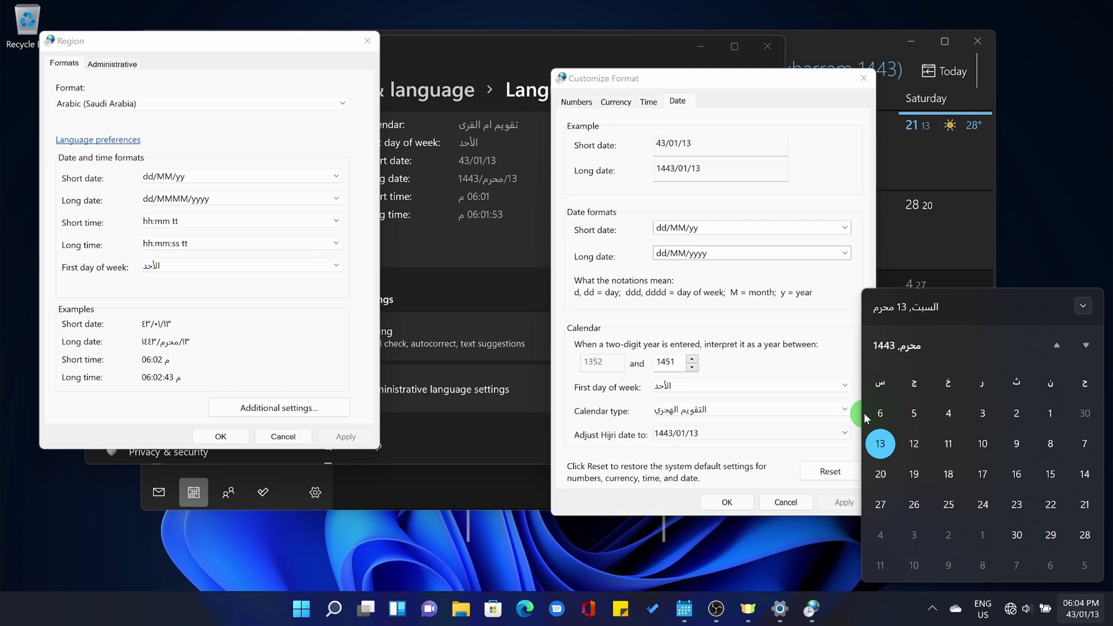
pyautogui.click(739, 433)
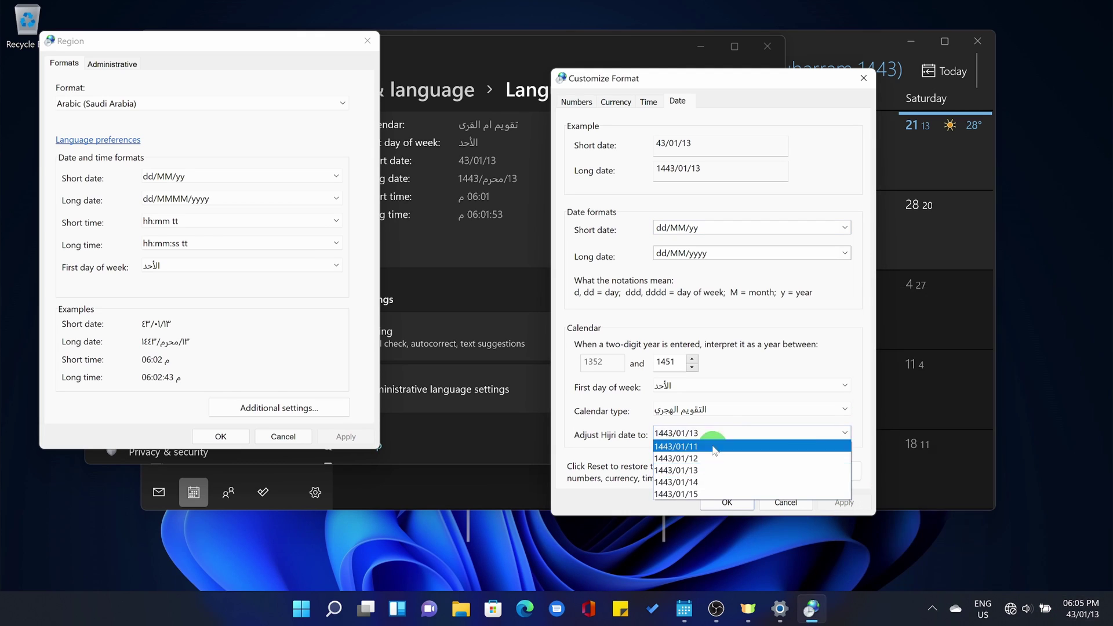
pyautogui.click(691, 458)
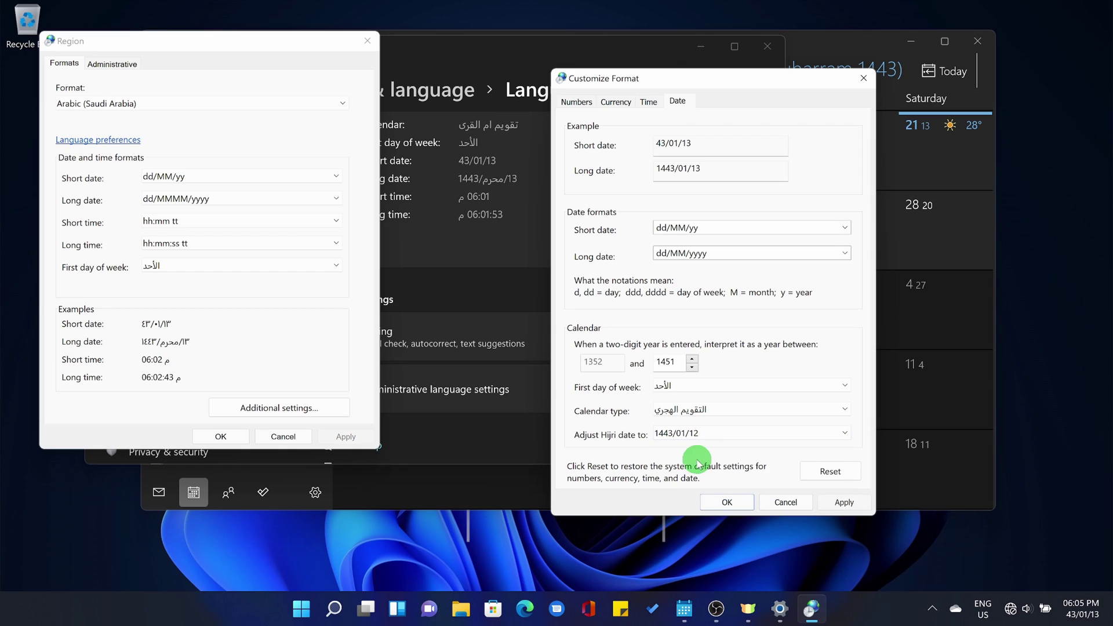
pyautogui.click(829, 504)
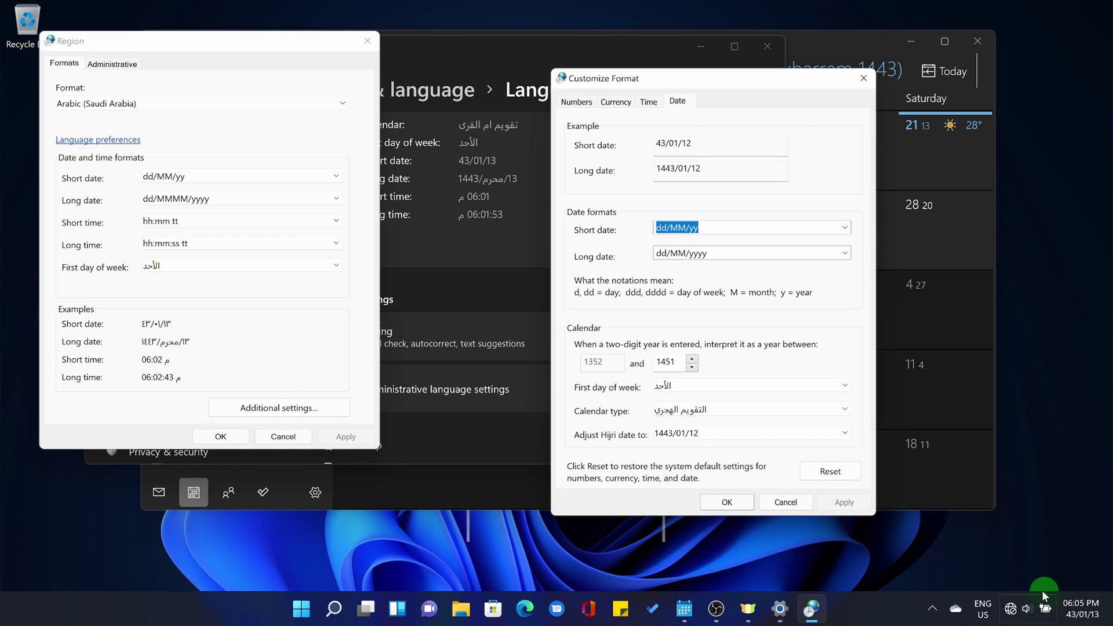
pyautogui.click(1081, 610)
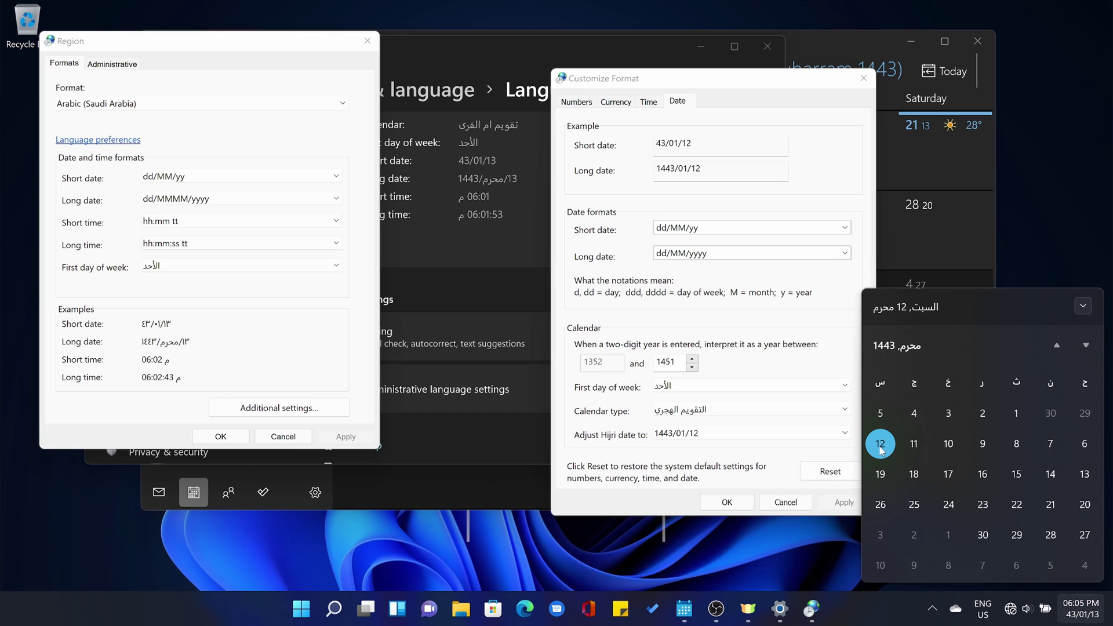
pyautogui.click(746, 443)
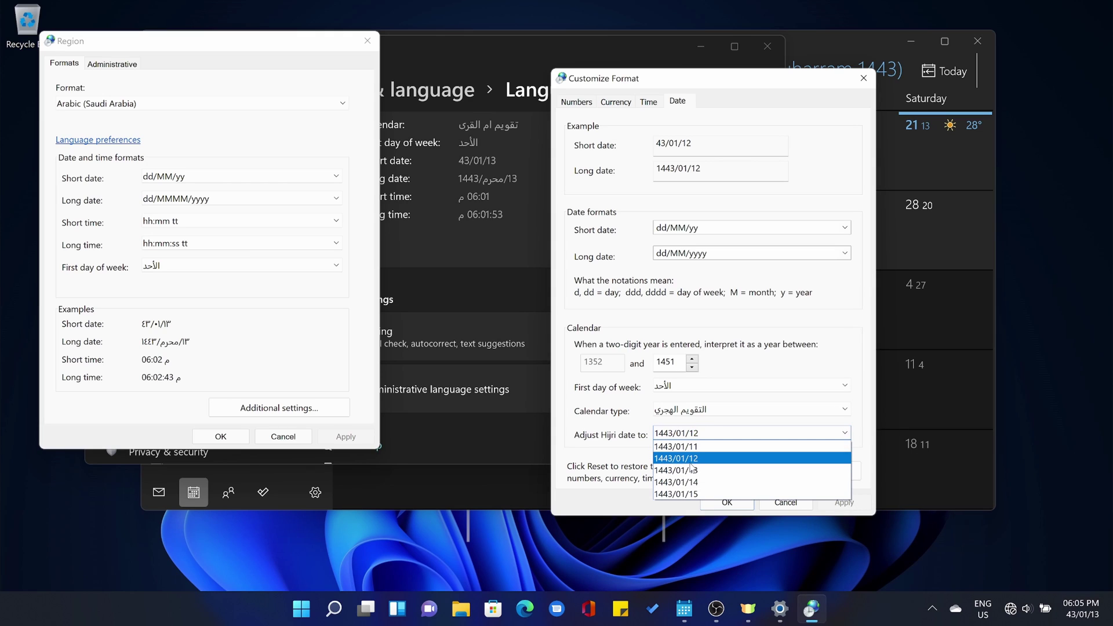
pyautogui.click(691, 470)
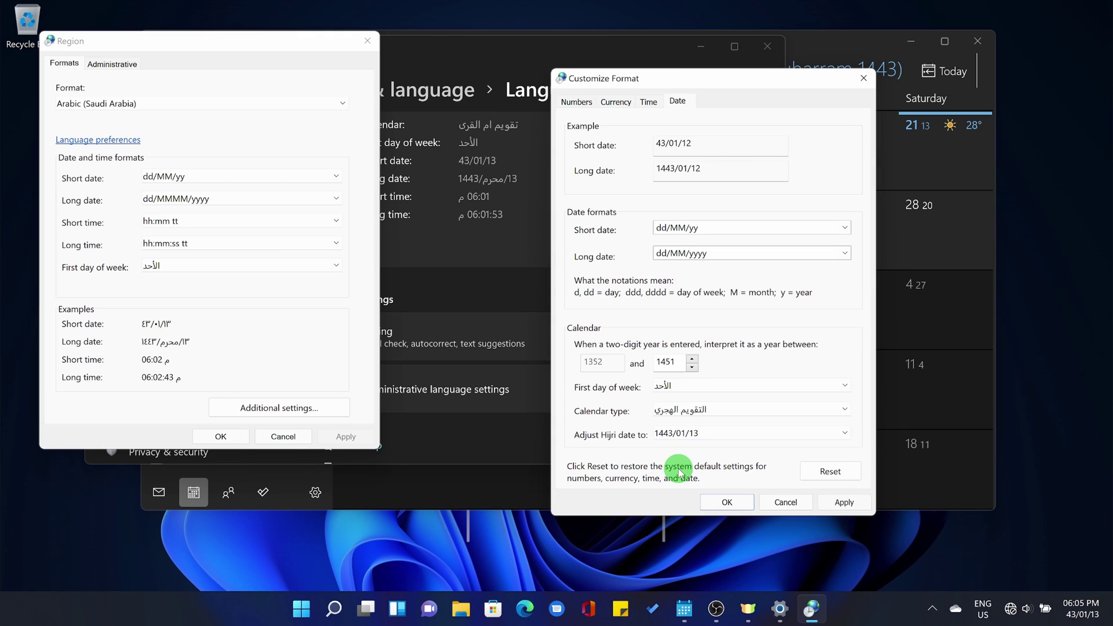
pyautogui.click(847, 503)
pyautogui.click(1071, 608)
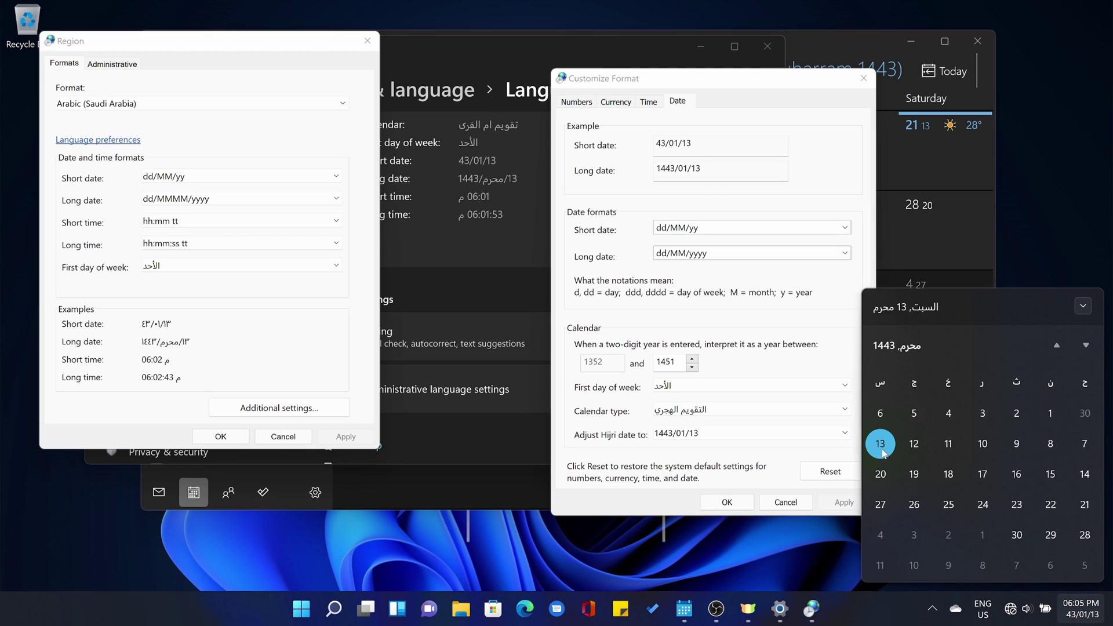
# Dismiss the system calendar flyout and close the Calendar app.
pyautogui.click(857, 444)
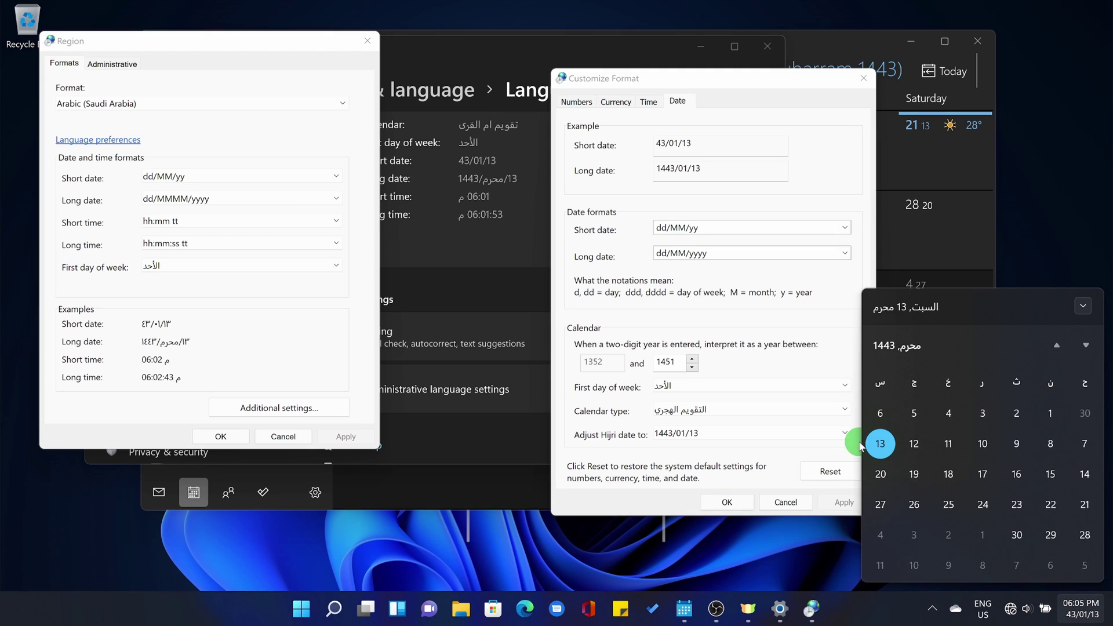
pyautogui.click(684, 615)
pyautogui.rightClick(684, 612)
pyautogui.click(666, 569)
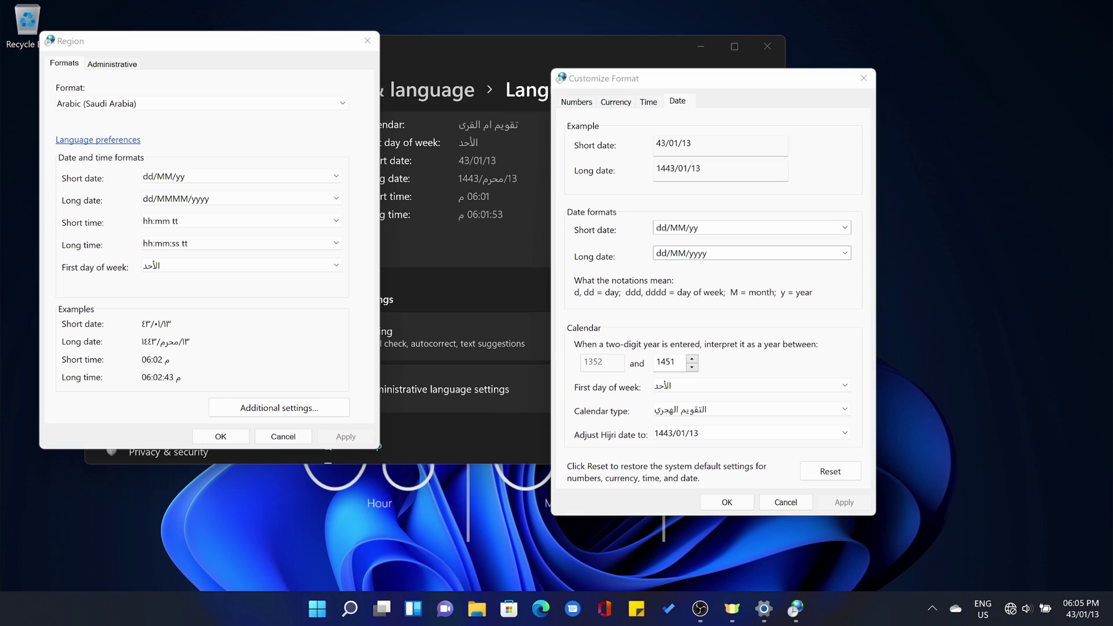
# Confirm Customize Format and Region with OK, then close the Settings window.
pyautogui.click(727, 504)
pyautogui.click(347, 436)
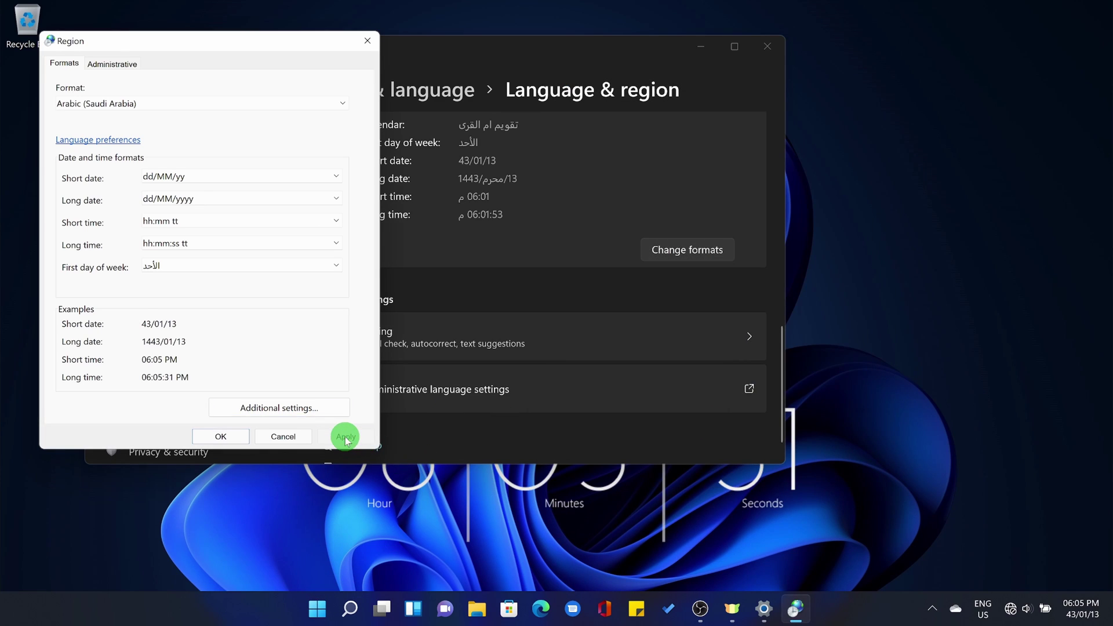
pyautogui.click(242, 438)
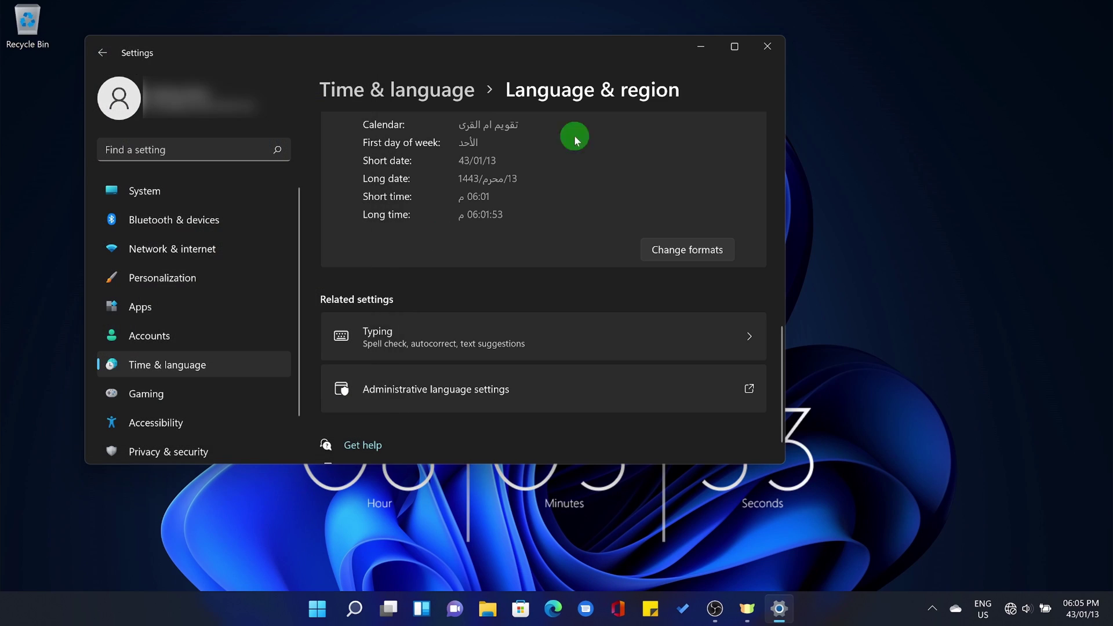
pyautogui.click(777, 50)
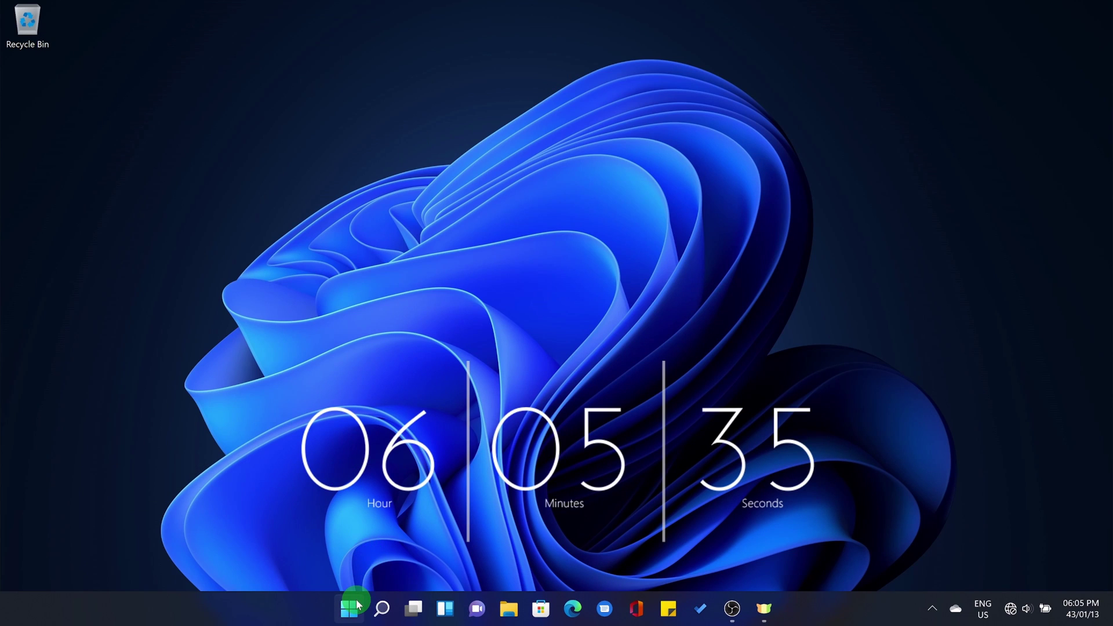
# Launch the pinned Calendar app from Start, opening the Muharram 1443 month view.
pyautogui.click(351, 607)
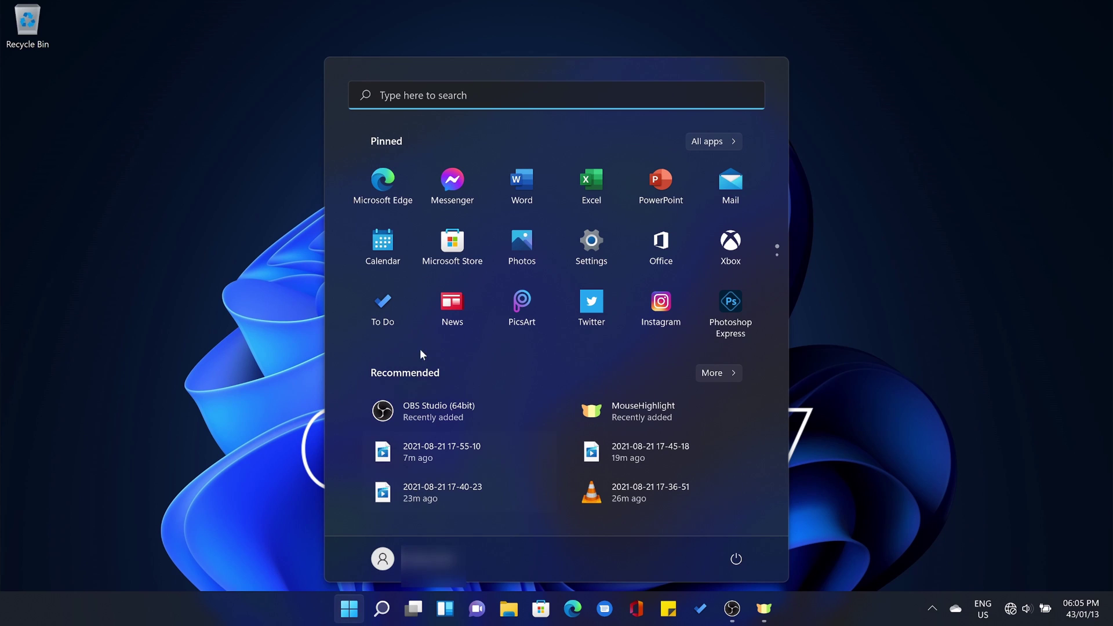
pyautogui.click(392, 246)
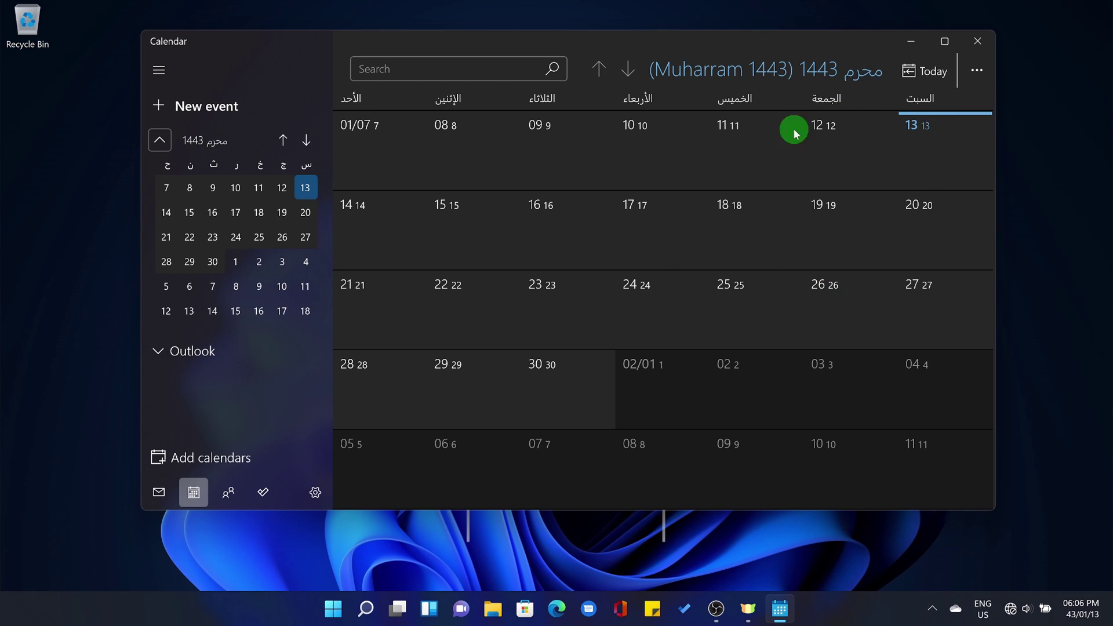
# Uncheck Enable under Alternate Calendars in Calendar settings, leaving only Hijri dates.
pyautogui.click(312, 491)
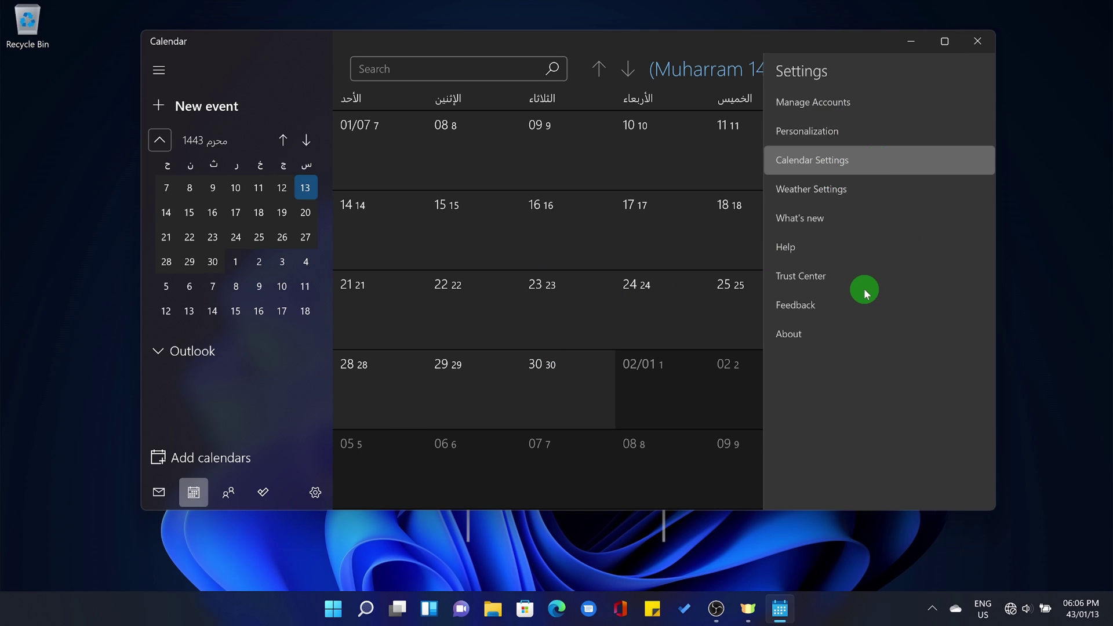
pyautogui.scroll(-10, 864, 288)
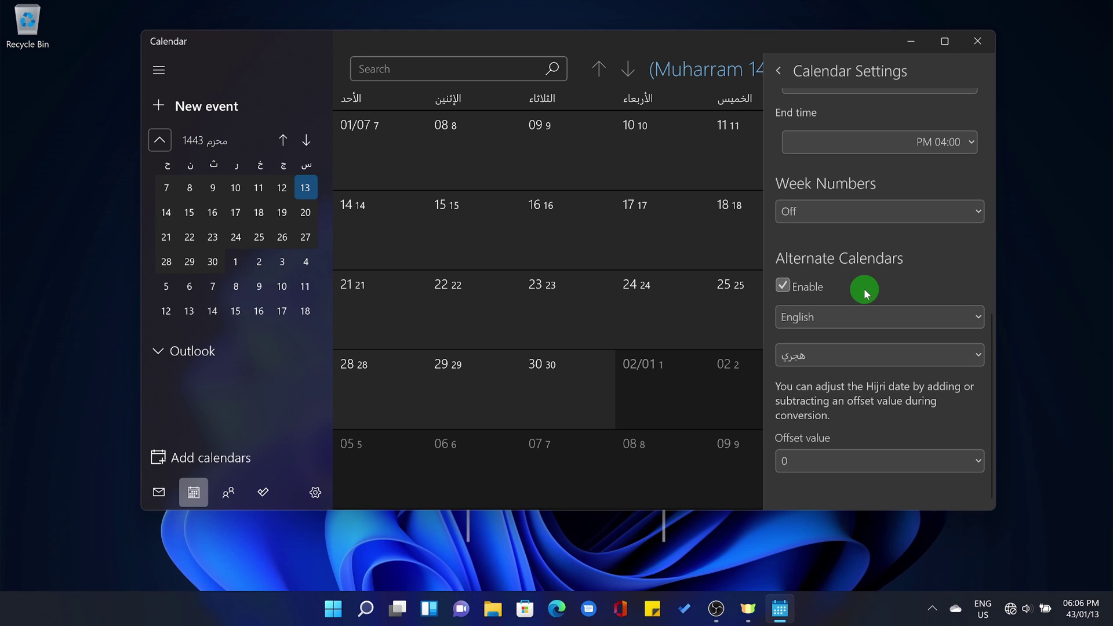
pyautogui.click(810, 286)
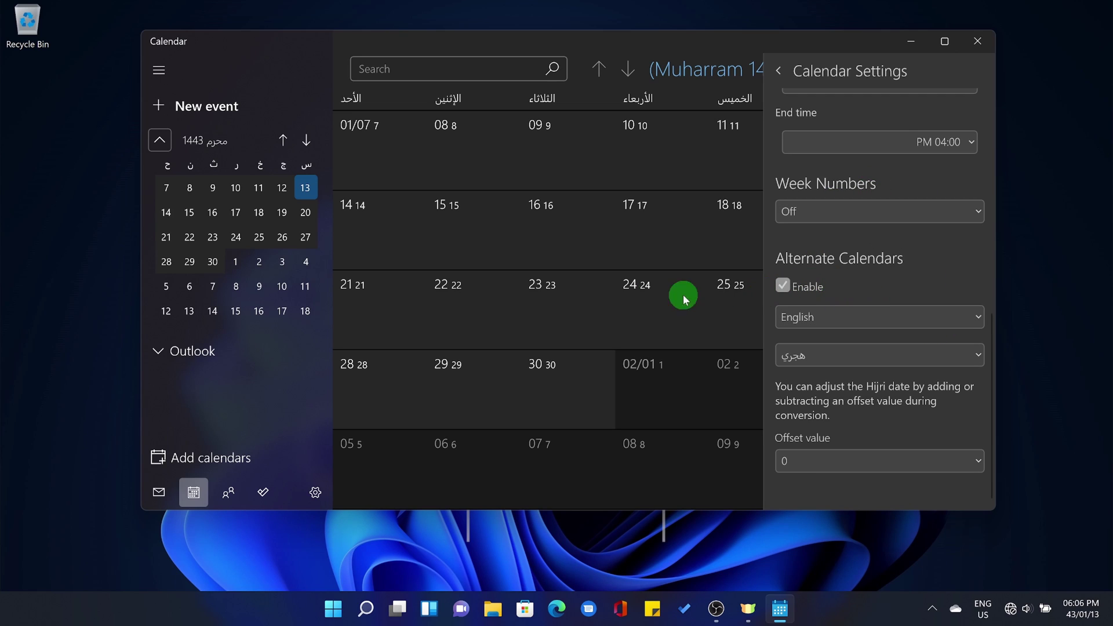
pyautogui.click(568, 283)
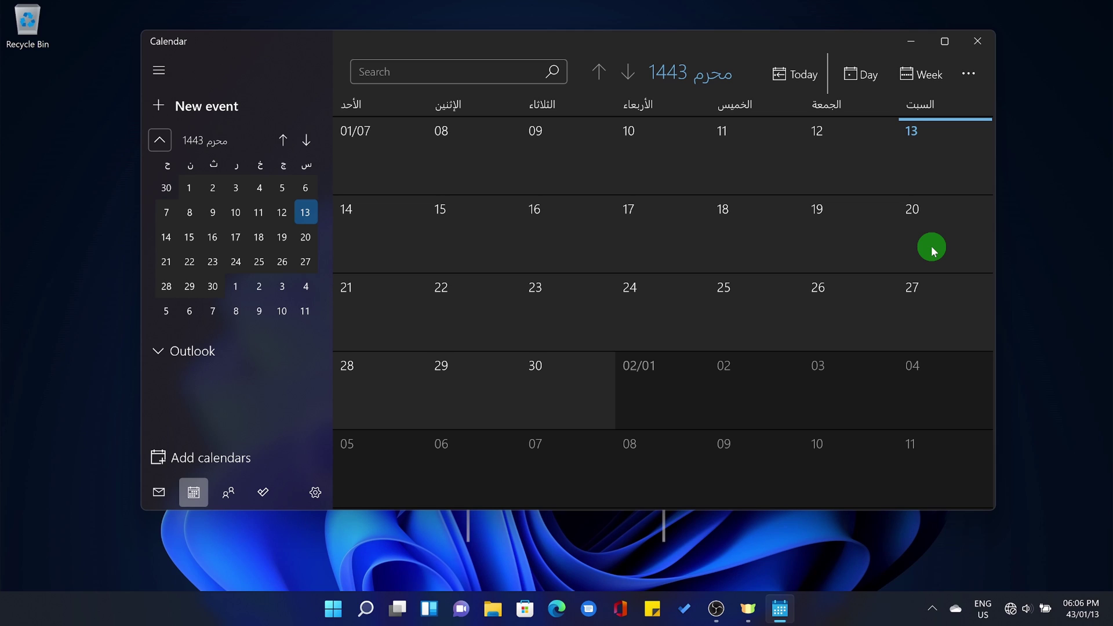
# Check today's Hijri date in the taskbar date flyout, then nudge the Calendar window lower.
pyautogui.click(1081, 608)
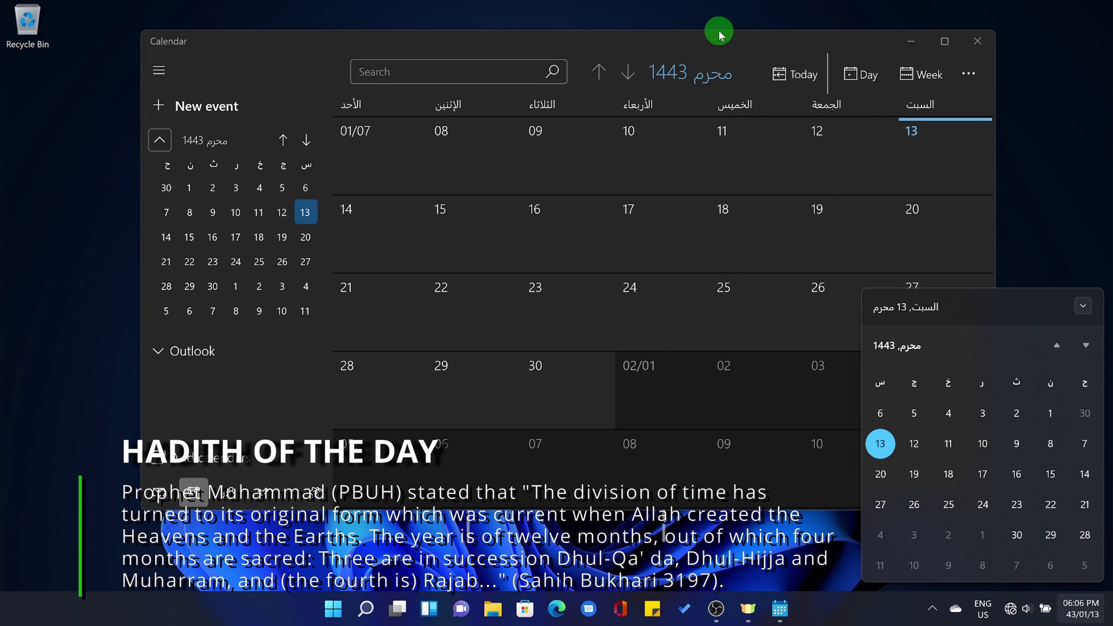
pyautogui.click(700, 41)
pyautogui.moveTo(700, 41); pyautogui.dragTo(687, 74)
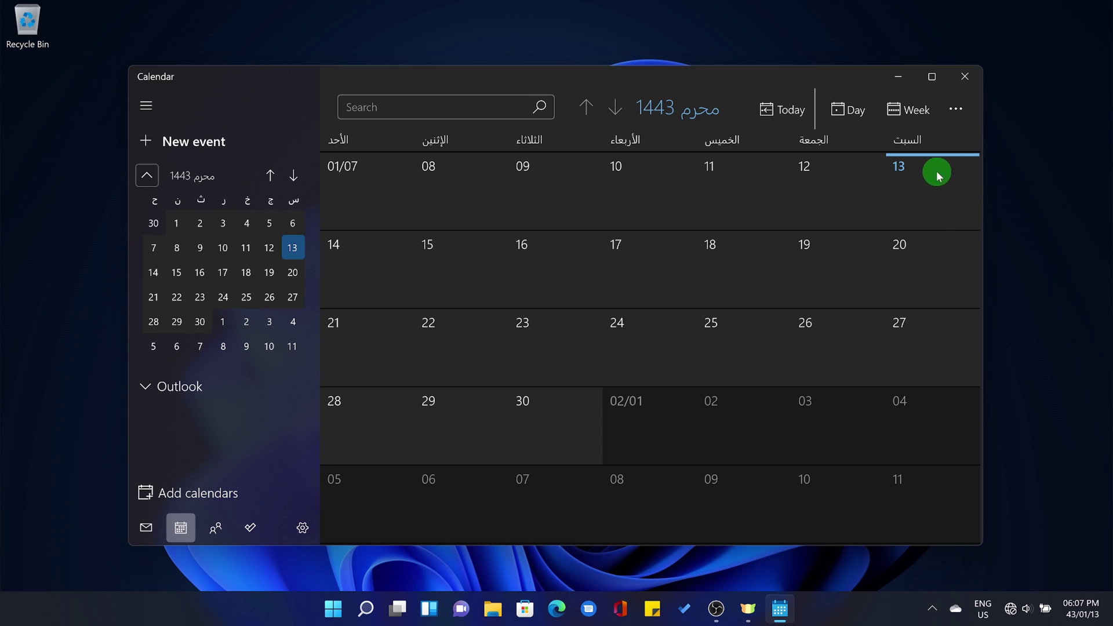
# Enable alternate calendars set to ميلادي (Gregorian), so the month shows August 2021 beside Muharram 1443.
pyautogui.click(303, 526)
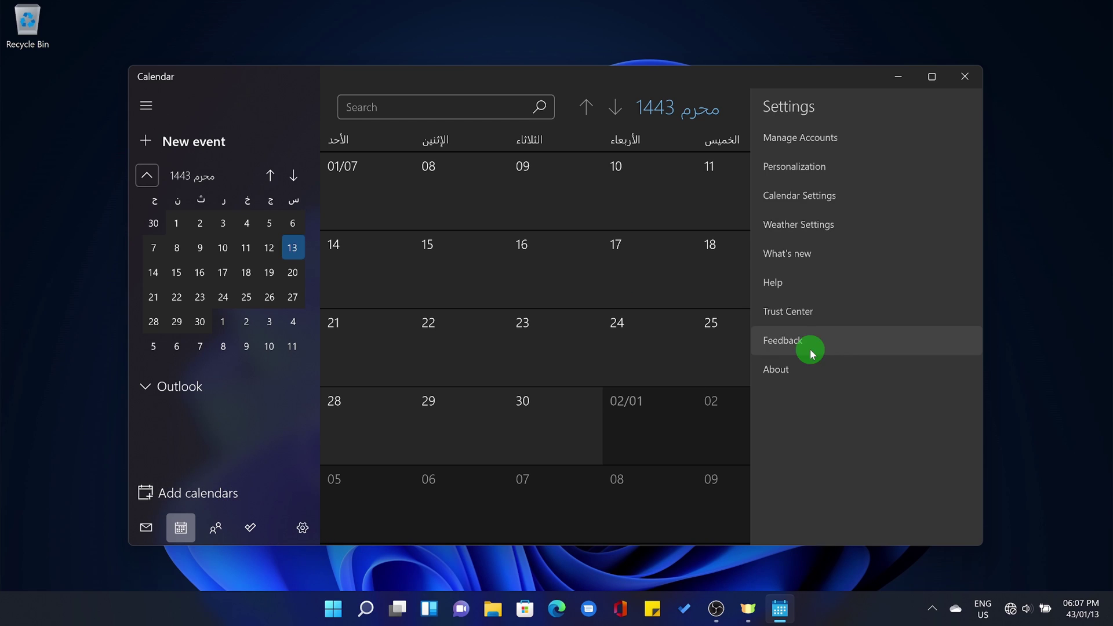
pyautogui.click(826, 212)
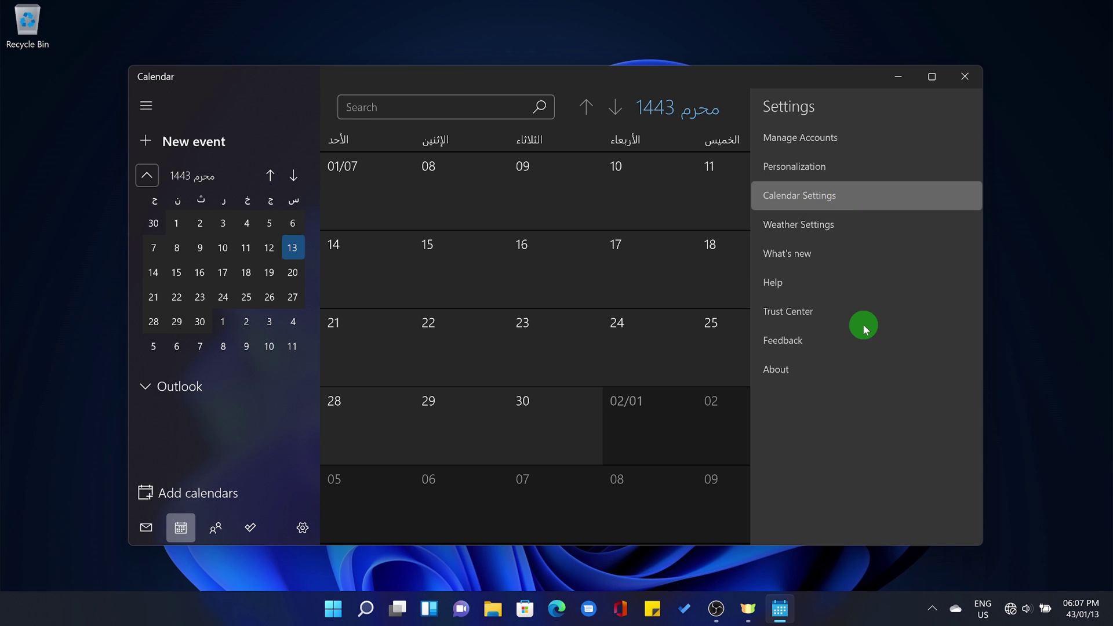
pyautogui.scroll(-5, 838, 332)
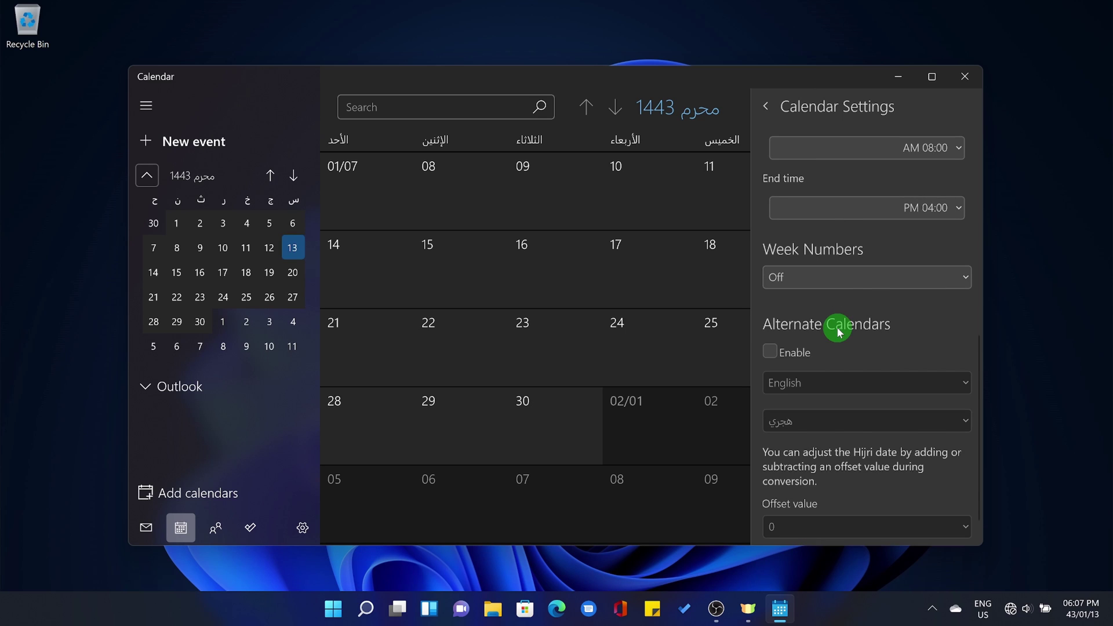
pyautogui.scroll(-1, 839, 332)
pyautogui.click(786, 326)
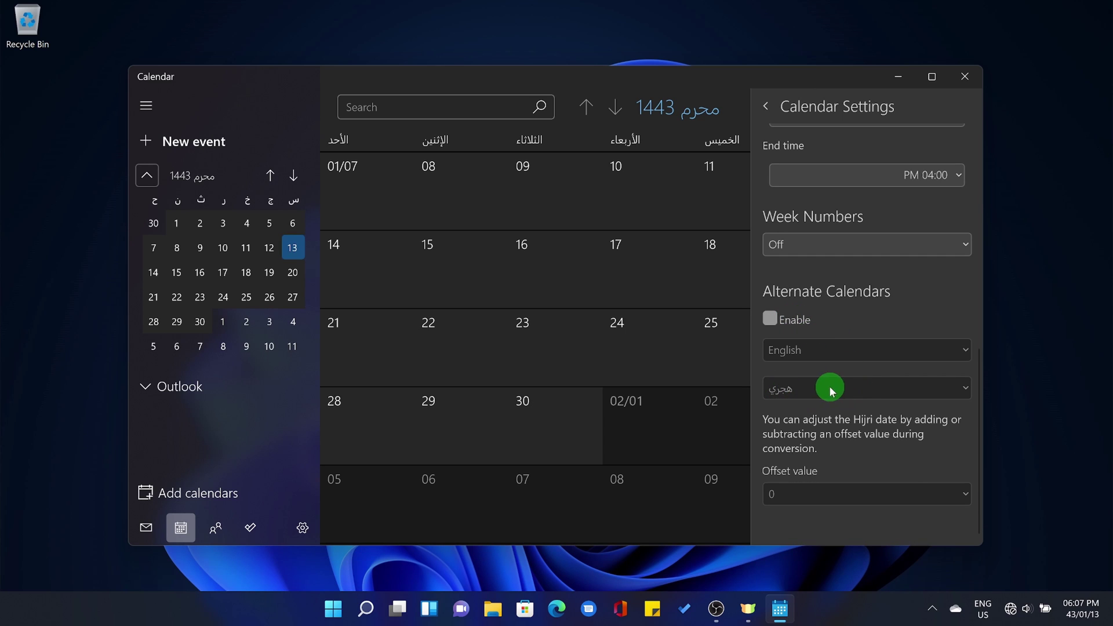
pyautogui.click(811, 397)
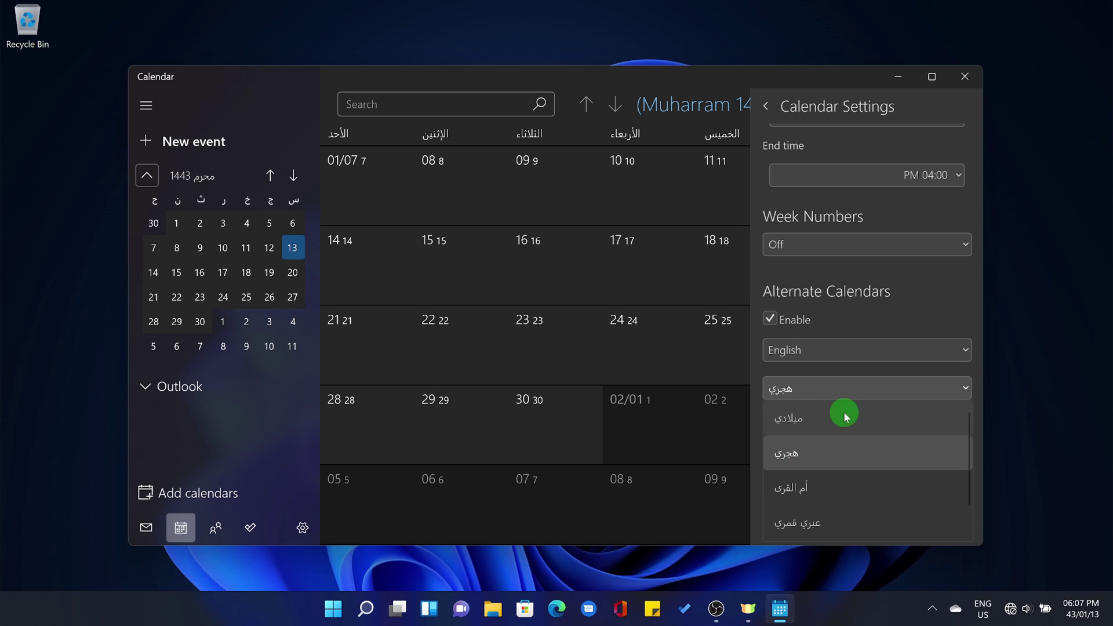
pyautogui.click(811, 425)
pyautogui.click(607, 360)
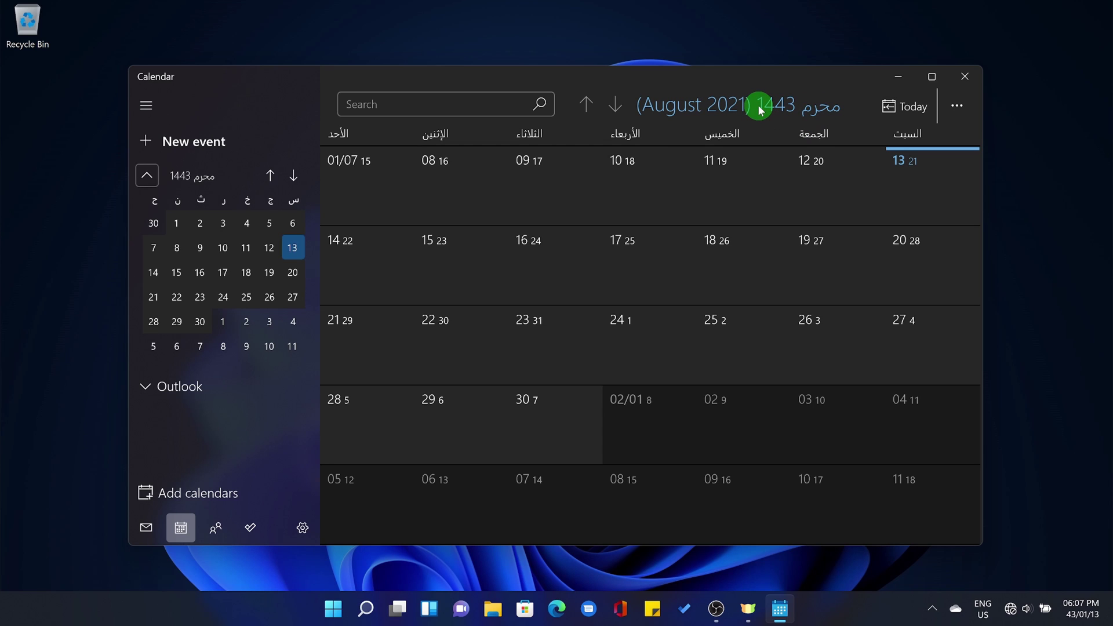
# Open the taskbar date flyout, showing Saturday 13 Muharram 1443 beside Calendar.
pyautogui.click(1081, 608)
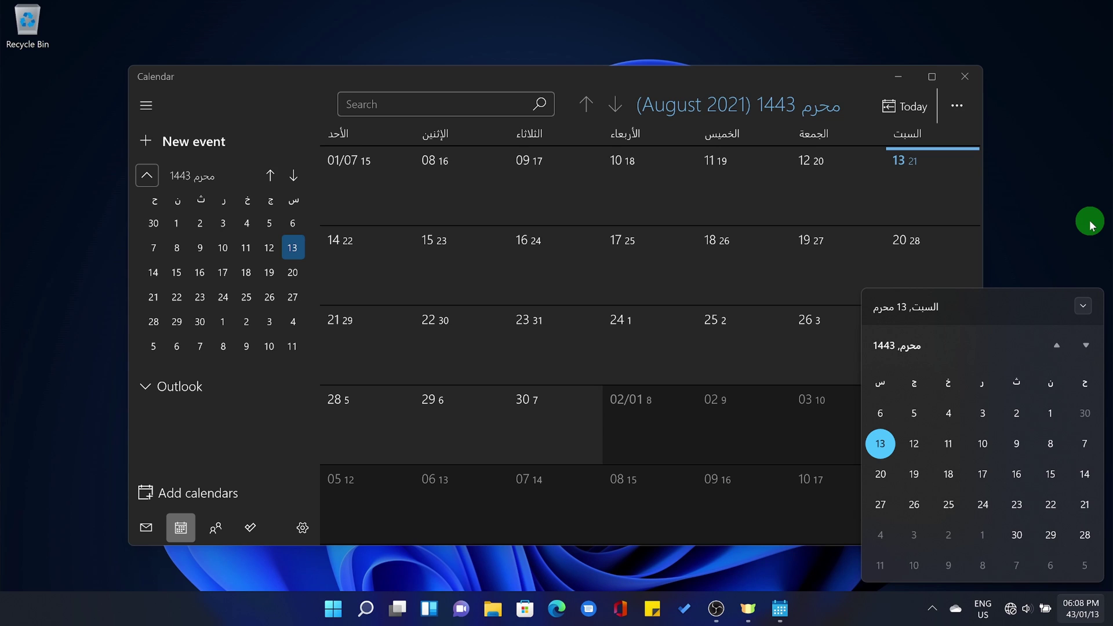
# Dismiss the date flyout, then open and close quick new-event popups on days 13 and 27.
pyautogui.click(938, 183)
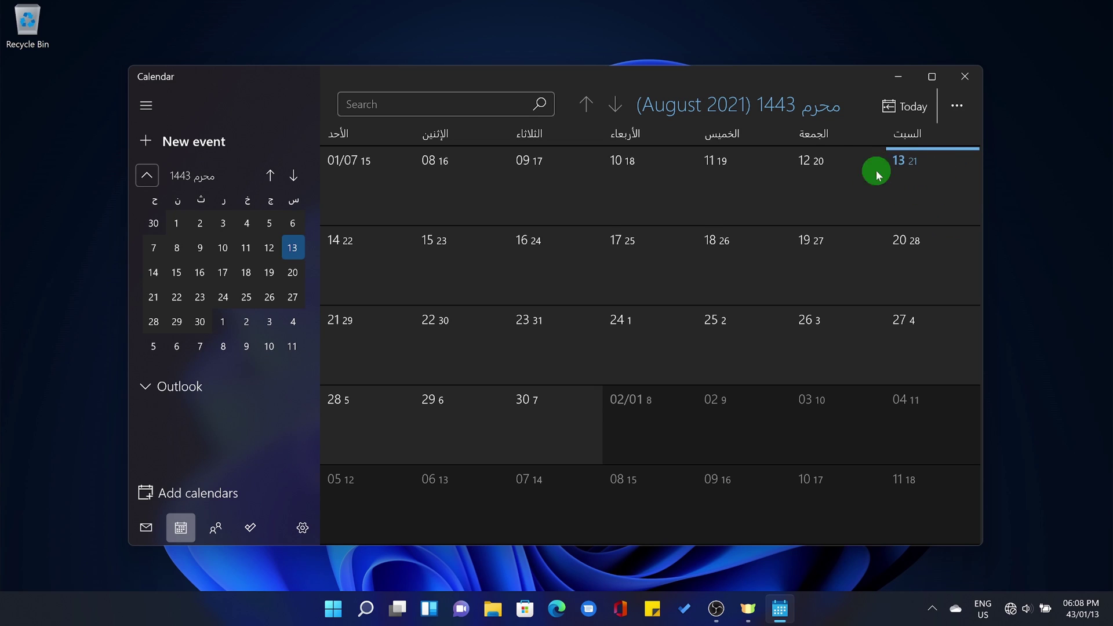
pyautogui.click(909, 214)
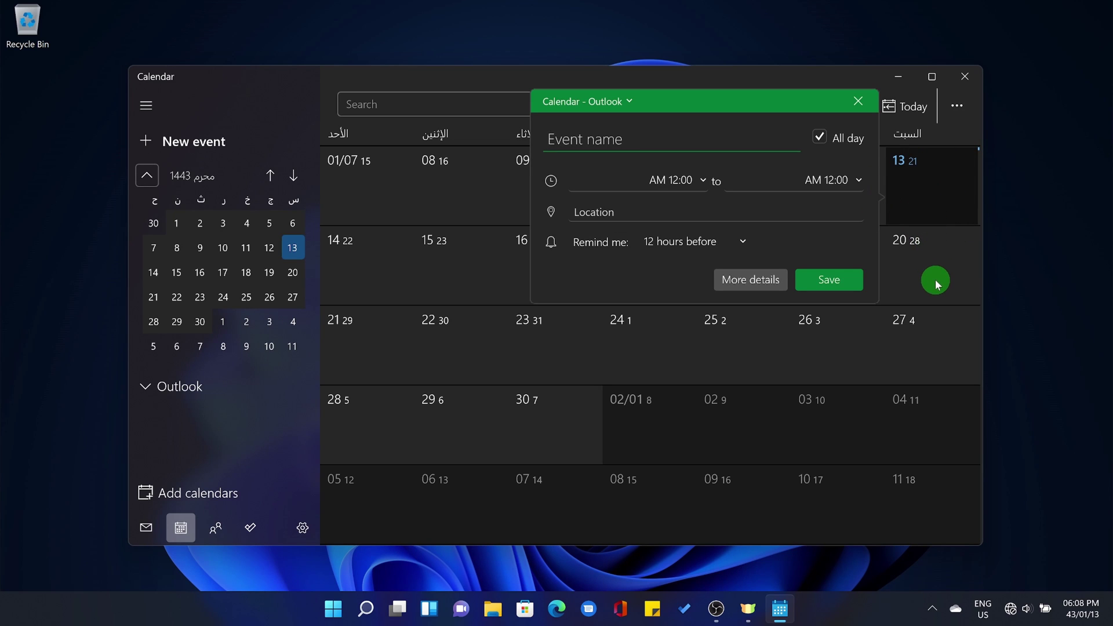
pyautogui.click(939, 341)
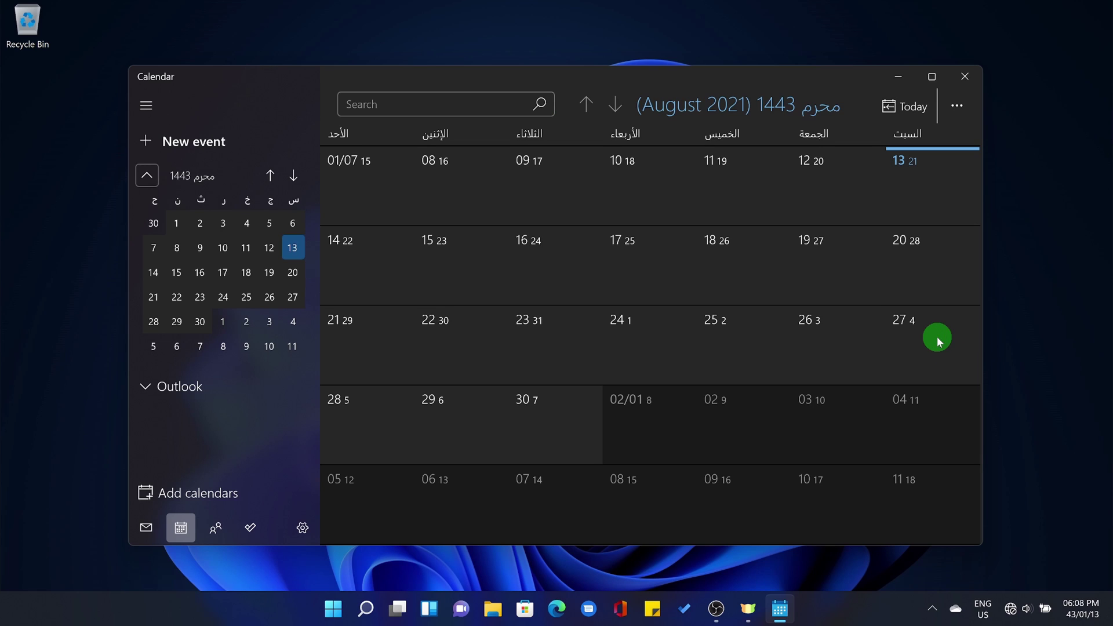
pyautogui.click(913, 313)
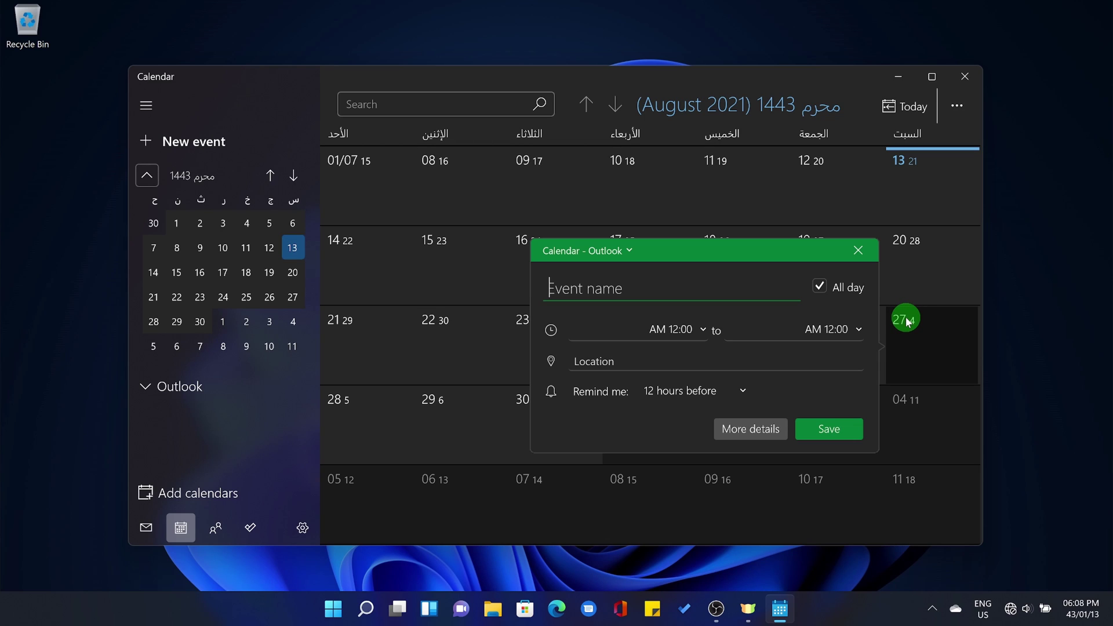
pyautogui.click(978, 303)
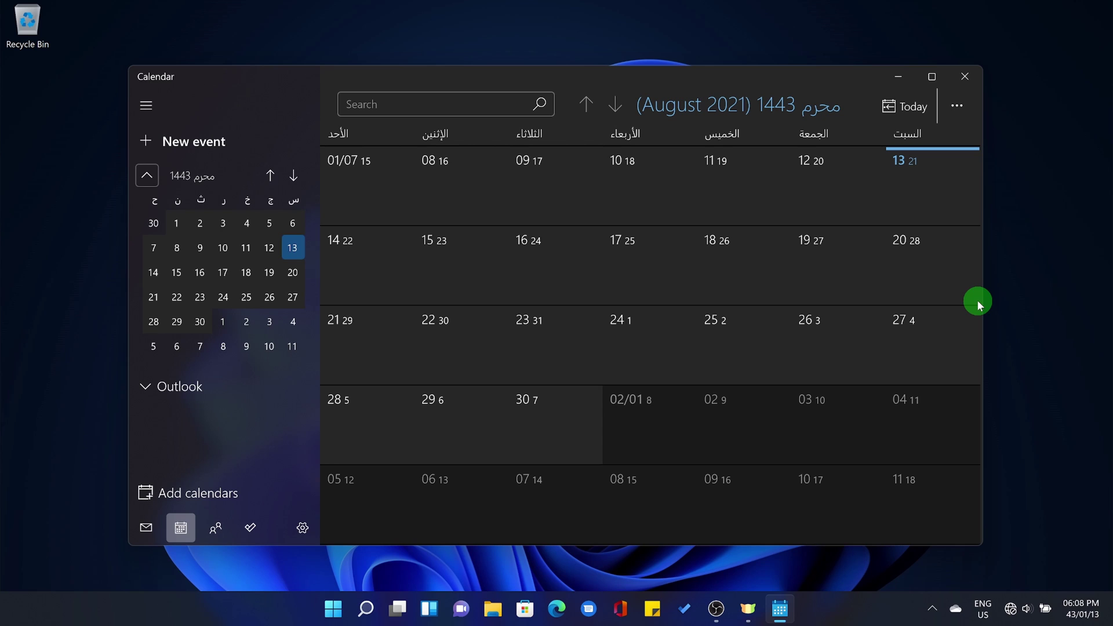
# Reopen the date flyout with Win+Alt+D, showing Saturday 13 Muharram 1443.
pyautogui.press('super+alt+d')
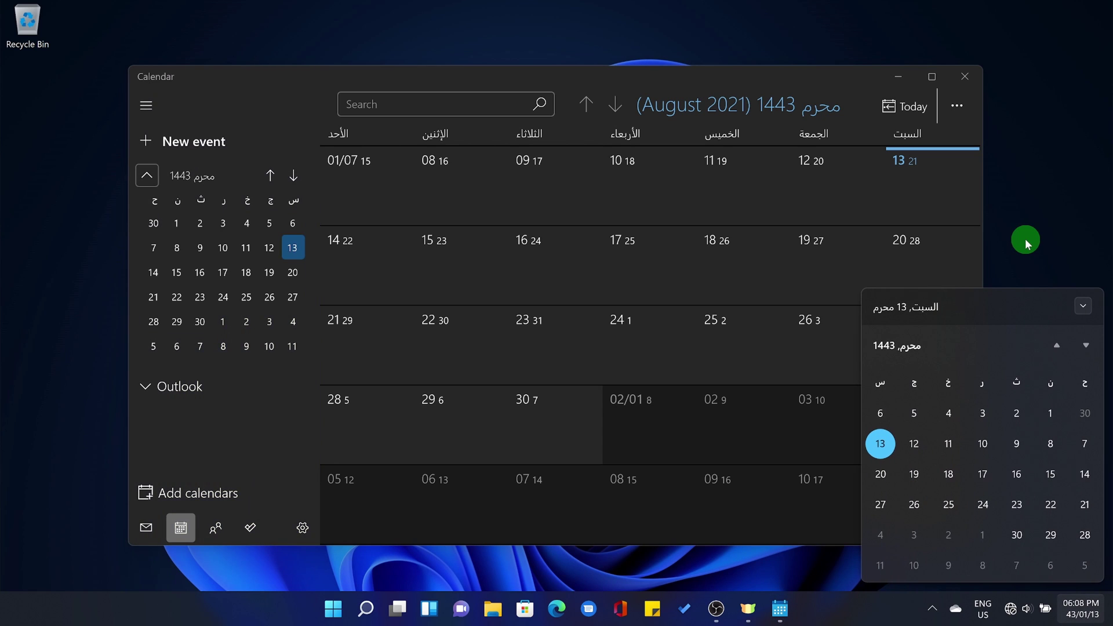